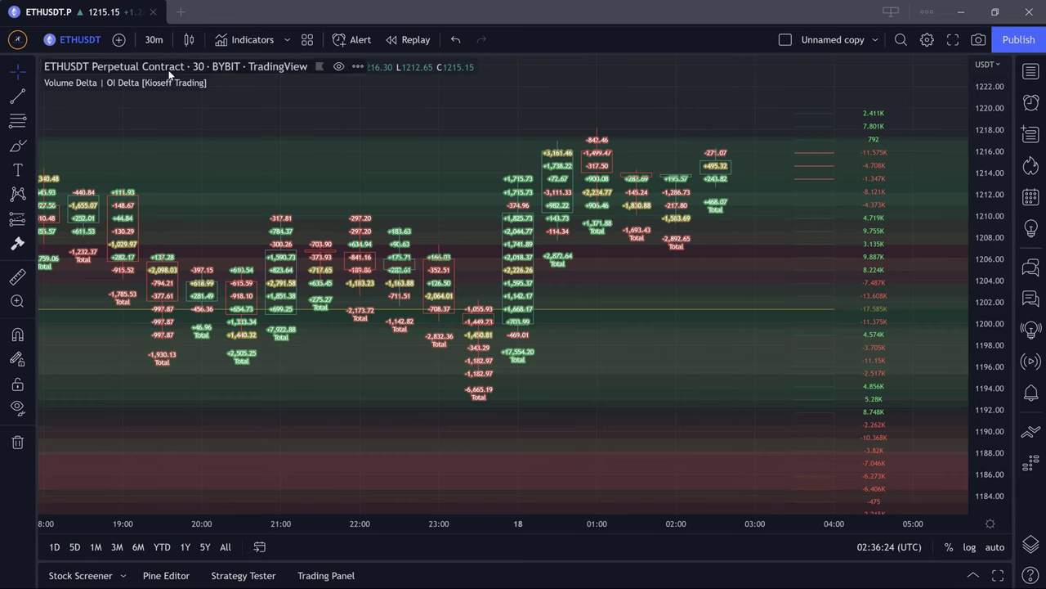
# Check the footprint indicator's data source choices and recentre the footprint in the chart view
pyautogui.click(238, 83)
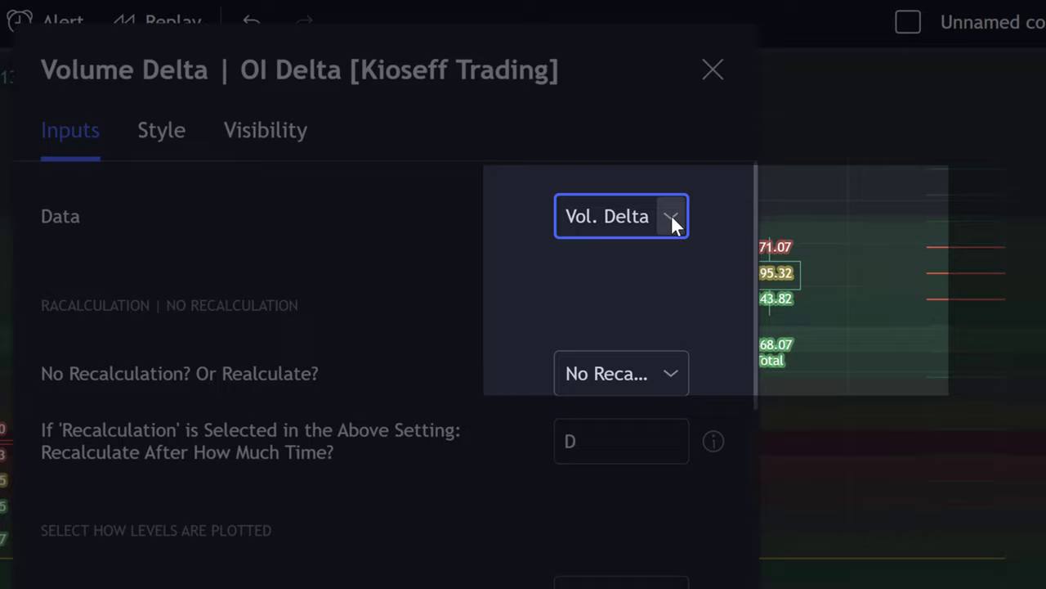
pyautogui.click(645, 125)
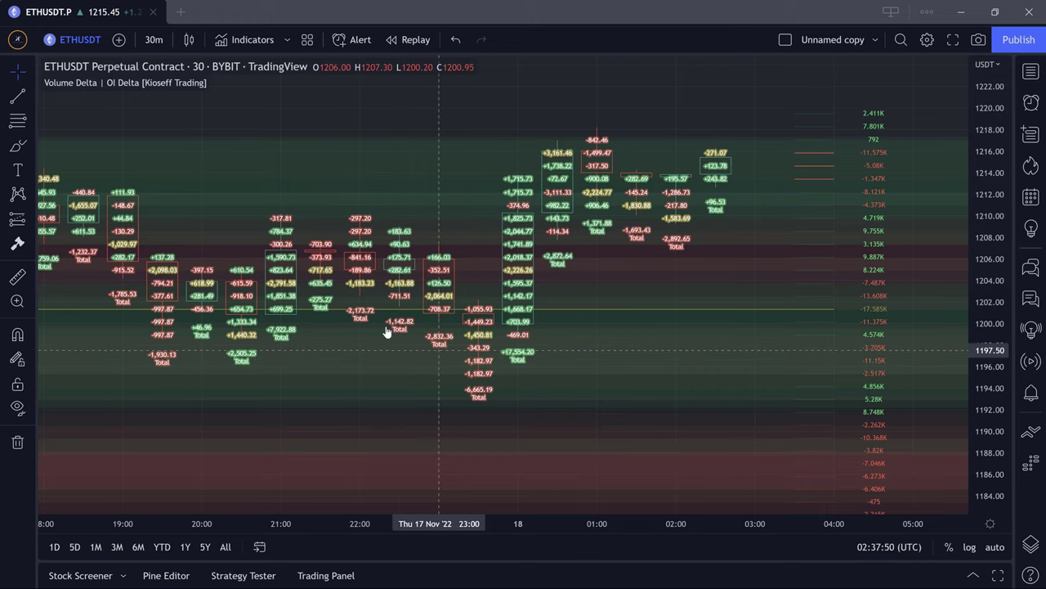
pyautogui.moveTo(265, 350); pyautogui.dragTo(309, 320)
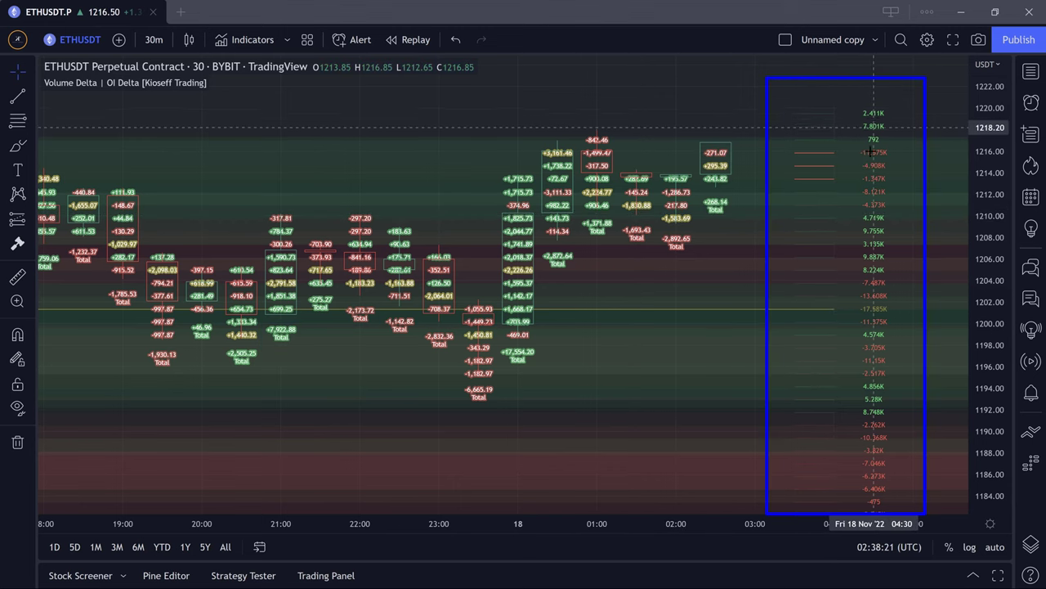
pyautogui.moveTo(873, 292)
pyautogui.mouseDown()
pyautogui.moveTo(804, 303)
pyautogui.moveTo(804, 133)
pyautogui.moveTo(869, 161)
pyautogui.moveTo(862, 193)
pyautogui.mouseUp()
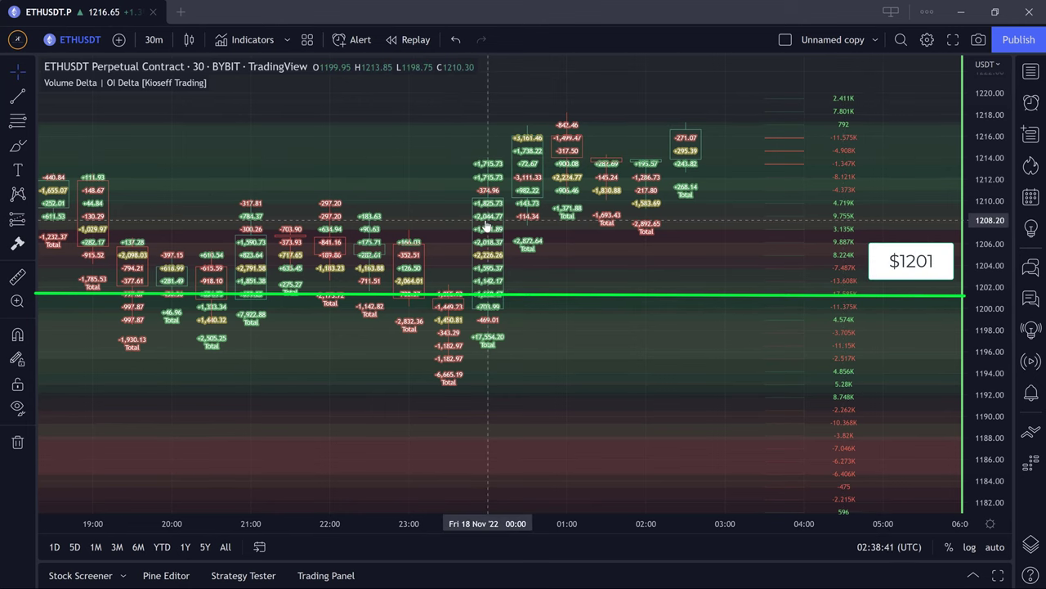
# Reset the chart to its default view, then zoom back in on the footprint
pyautogui.scroll(-3, 649, 420)
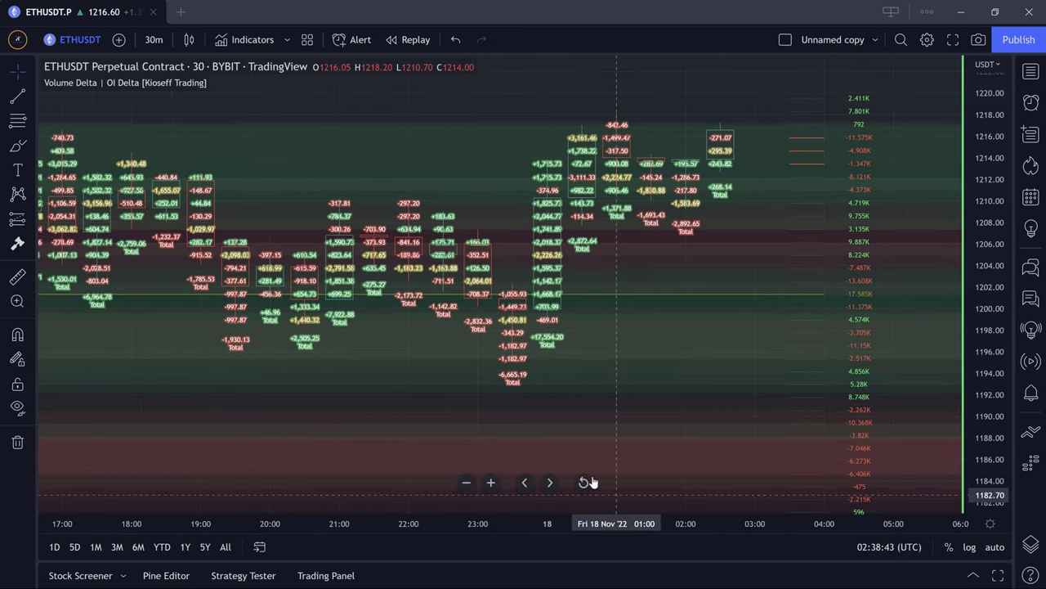
pyautogui.click(583, 483)
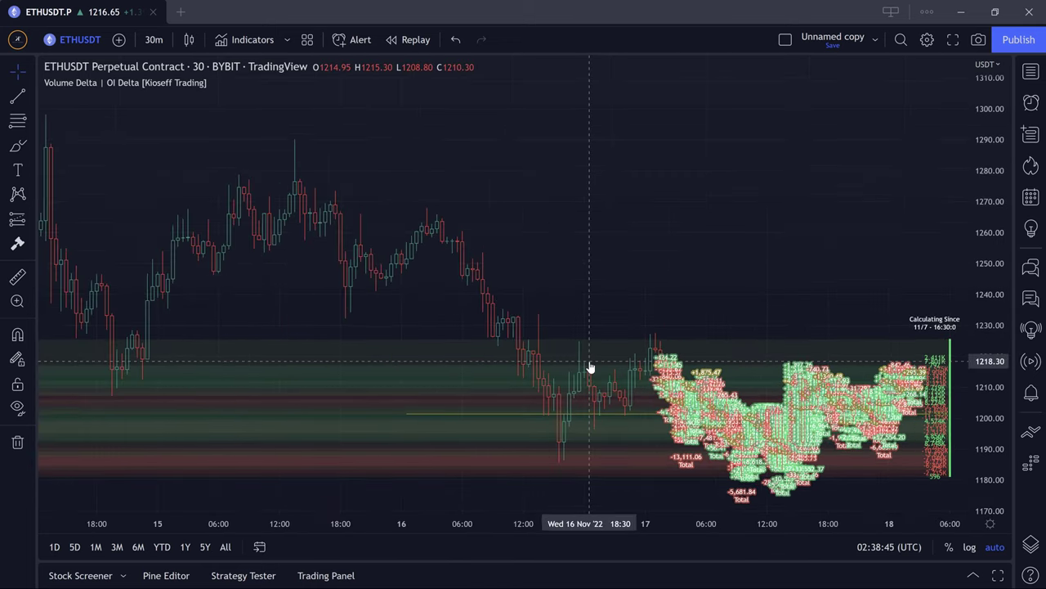
pyautogui.scroll(5, 590, 366)
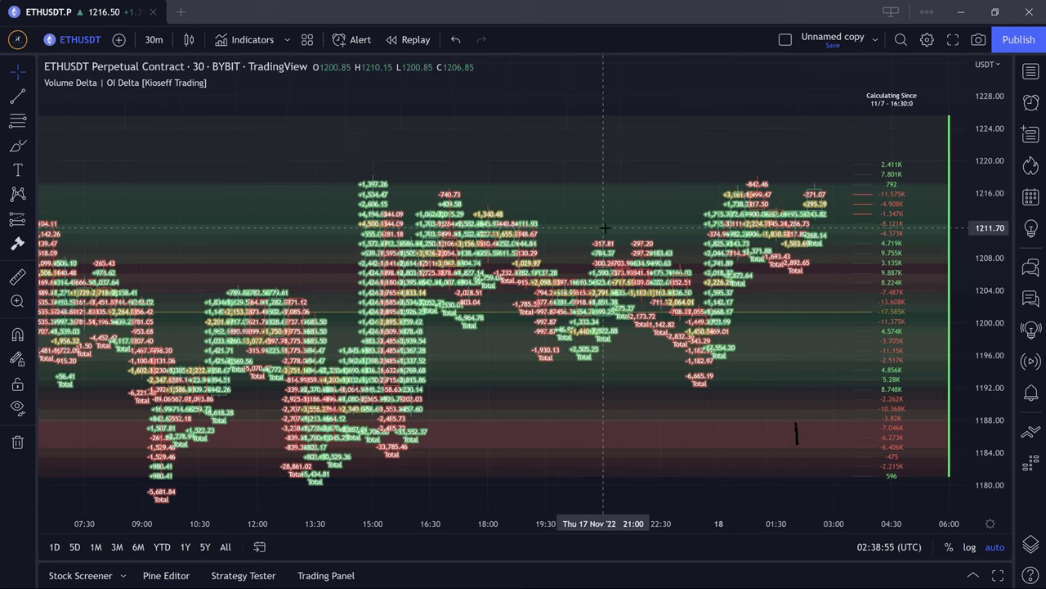
# Uncheck Show Label Color Outline in the Volume Delta indicator's inputs and apply it
pyautogui.doubleClick(468, 373)
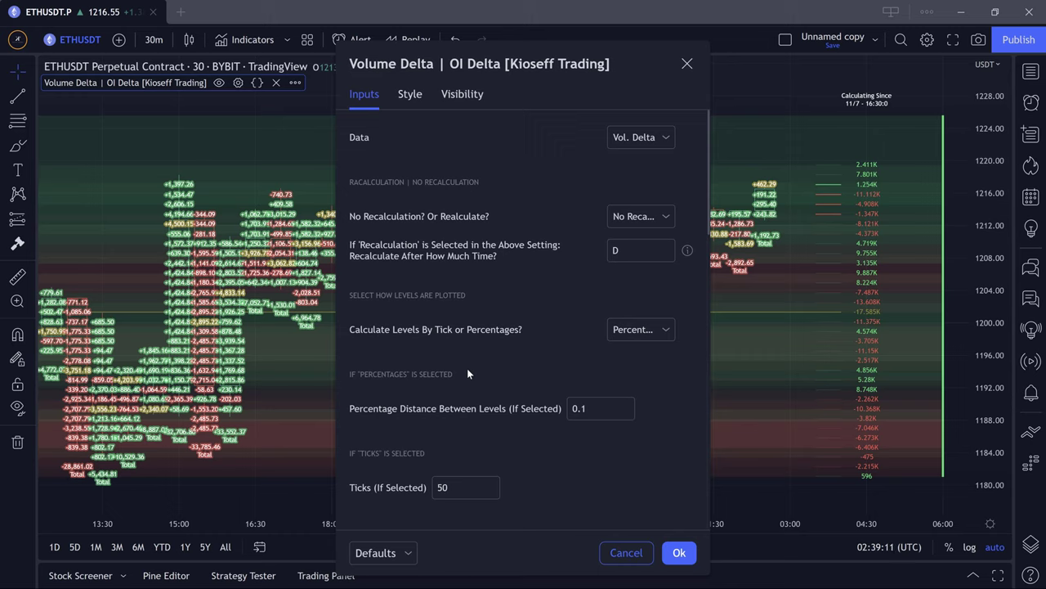
pyautogui.scroll(-5, 467, 368)
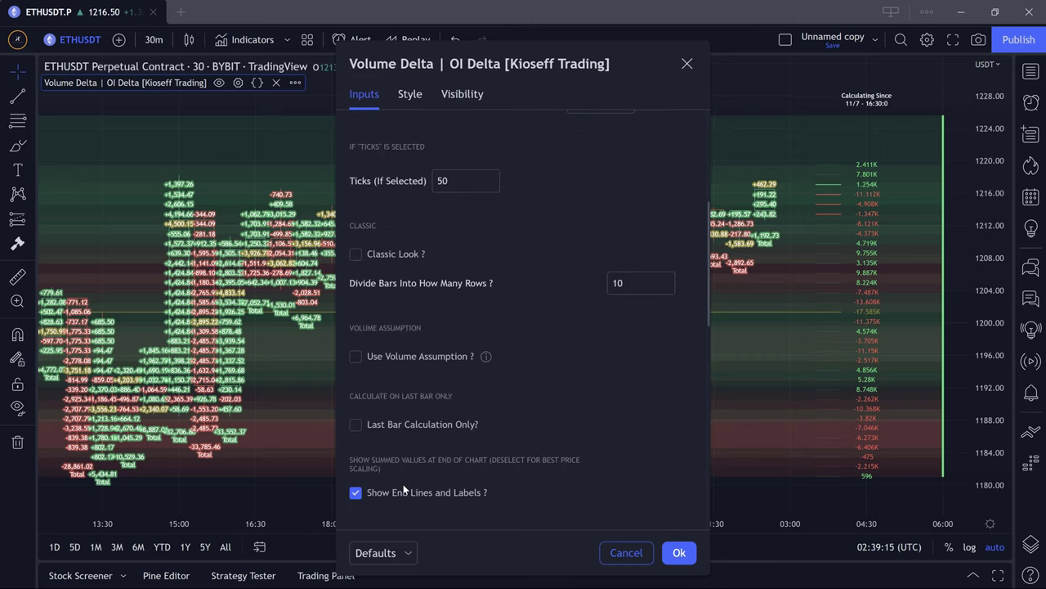
pyautogui.scroll(-3, 403, 488)
pyautogui.scroll(-4, 392, 456)
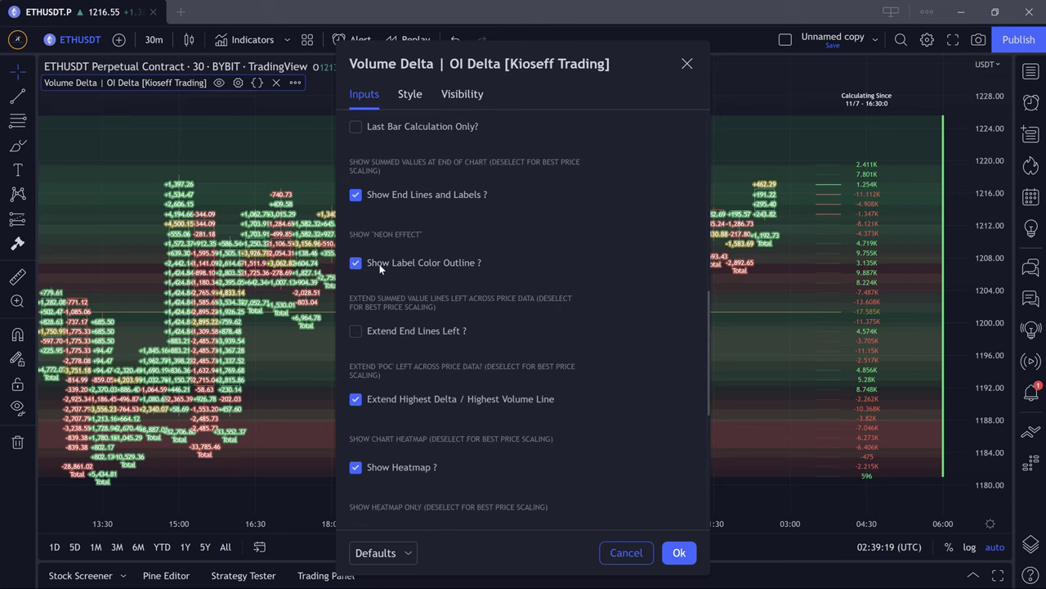
pyautogui.click(388, 264)
pyautogui.click(215, 155)
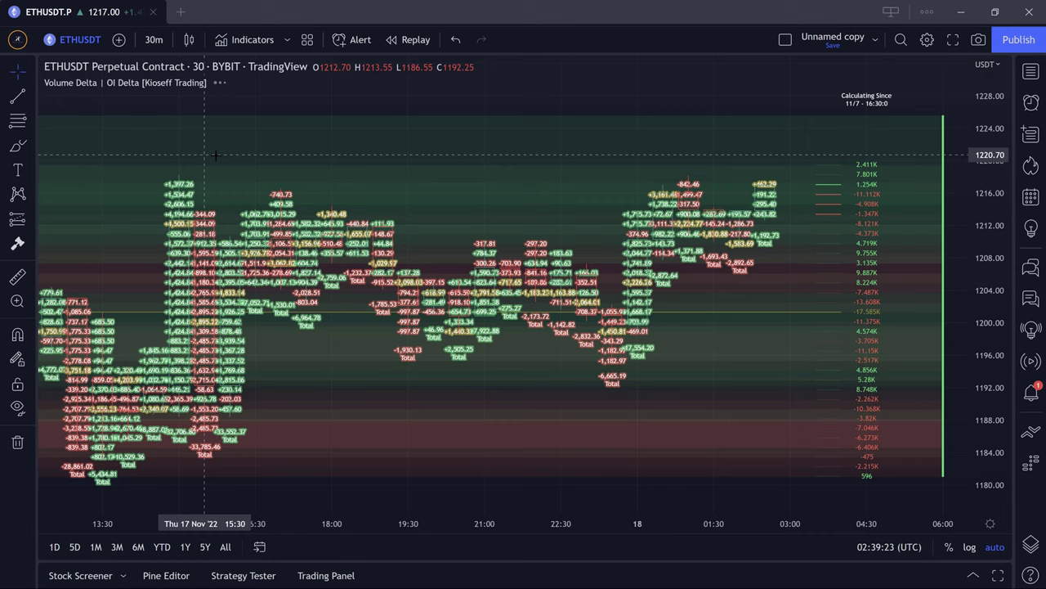
# Enable Classic Look under the indicator's CLASSIC inputs and apply it
pyautogui.scroll(2, 215, 155)
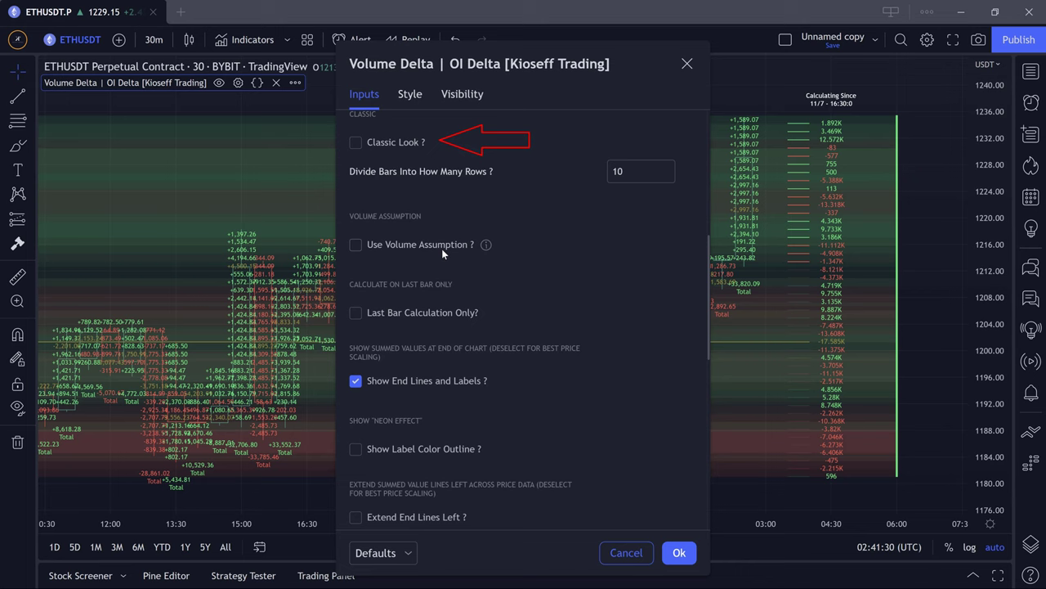
pyautogui.scroll(1, 445, 178)
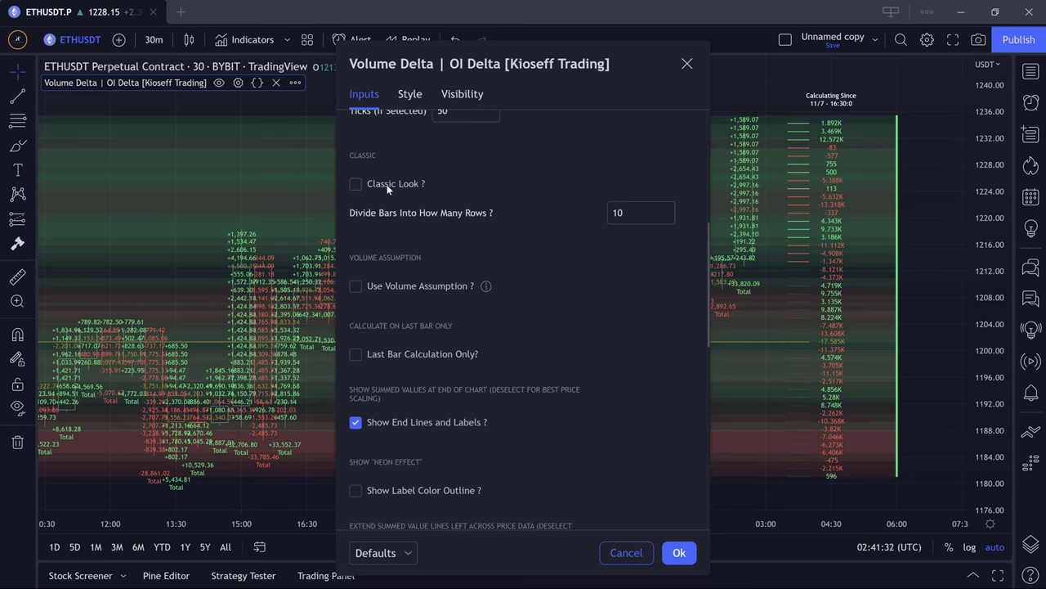
pyautogui.click(356, 183)
pyautogui.click(271, 177)
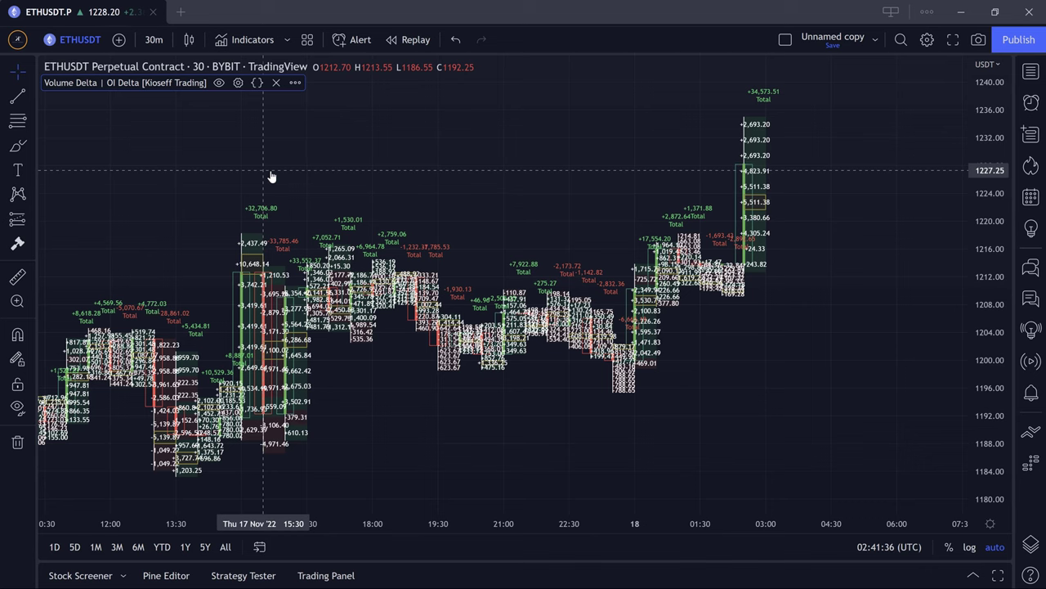
pyautogui.scroll(5, 271, 177)
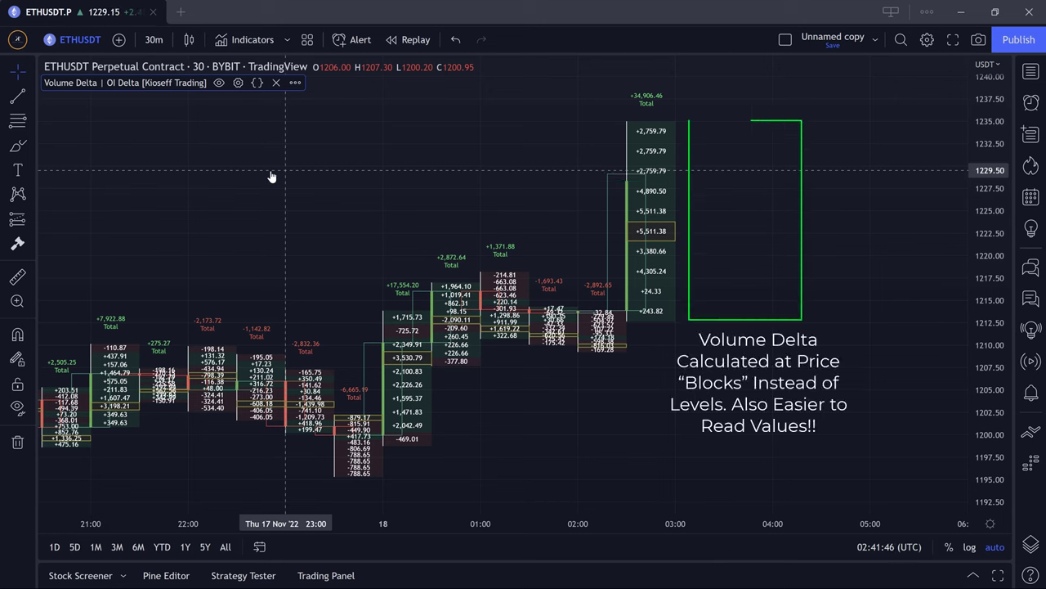
pyautogui.rightClick(271, 175)
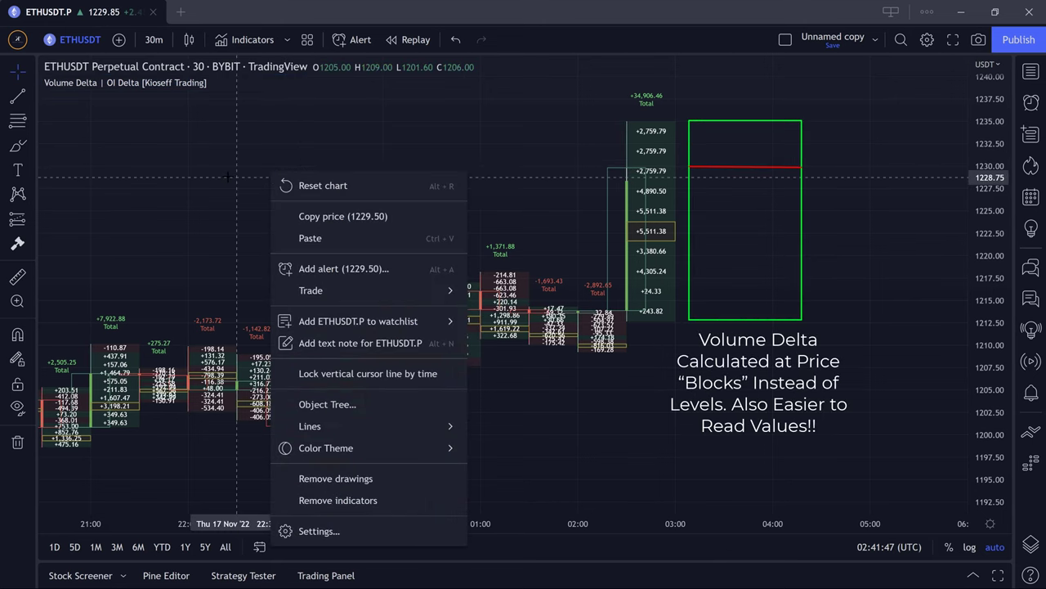
pyautogui.click(237, 175)
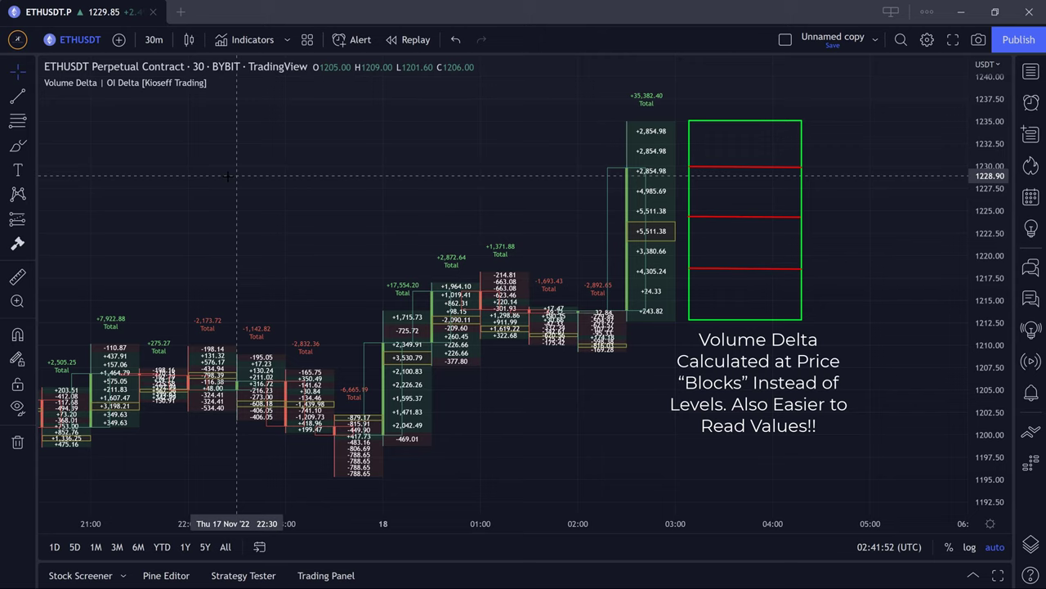
pyautogui.scroll(3, 228, 176)
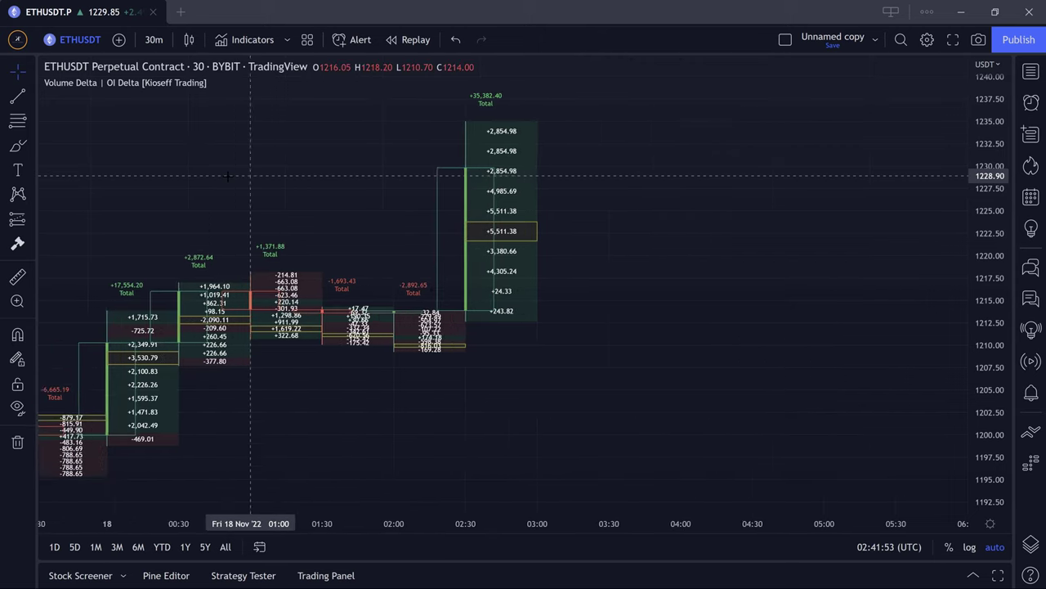
pyautogui.scroll(2, 228, 176)
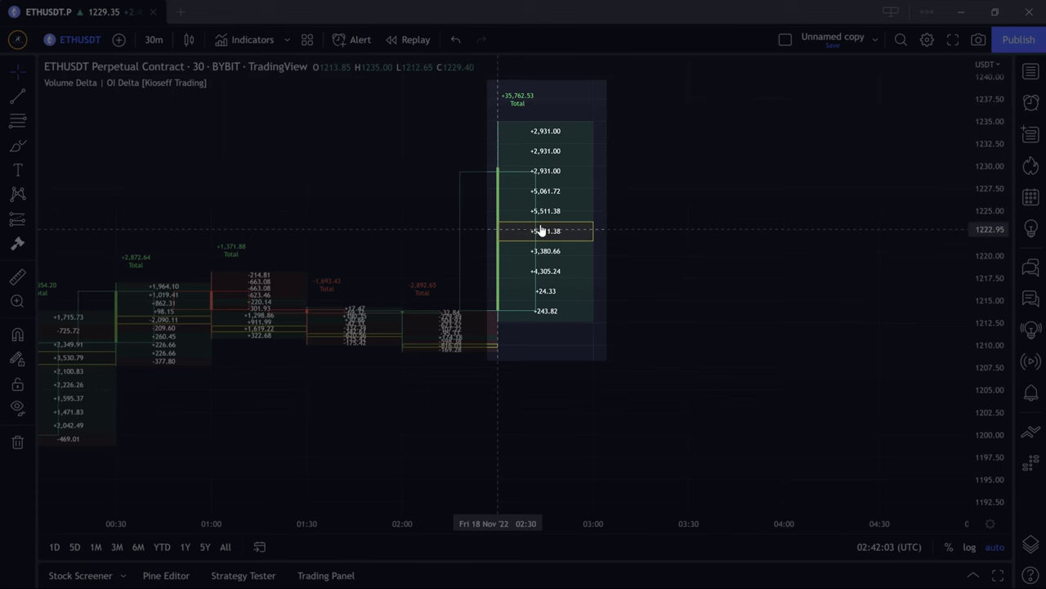
pyautogui.hscroll(-3, 410, 223)
pyautogui.hscroll(-2, 410, 223)
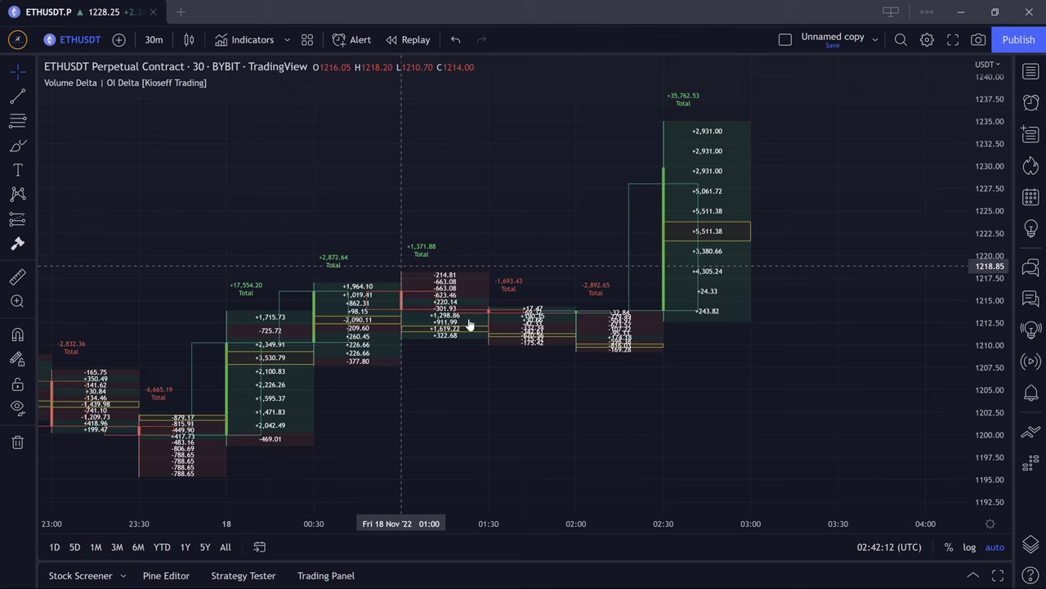
pyautogui.scroll(-2, 223, 274)
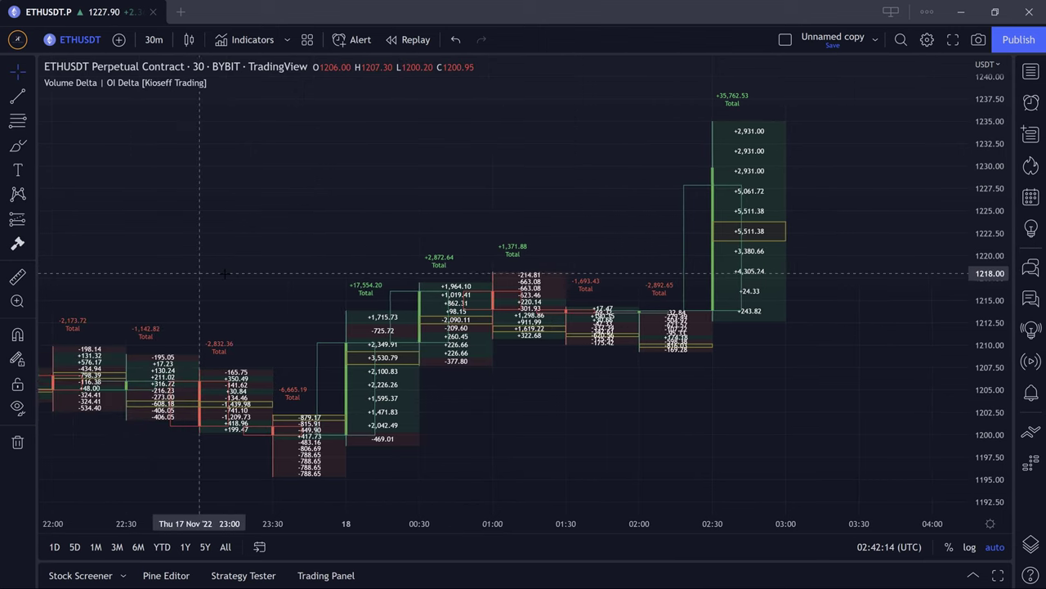
pyautogui.scroll(2, 223, 273)
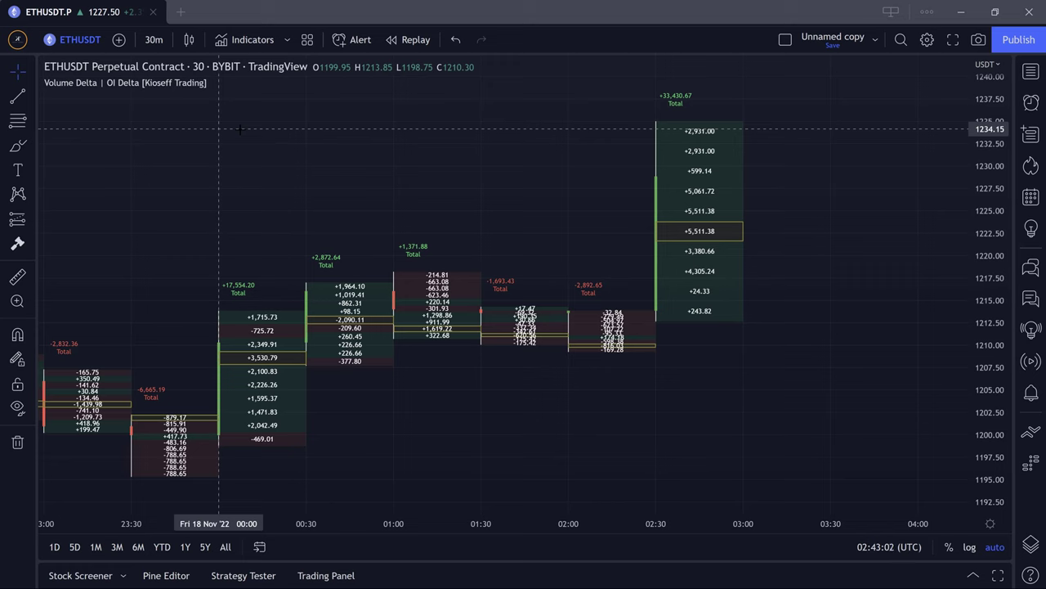
# Load the ETHUSDTPERP BINANCE perpetual futures symbol through Symbol Search
pyautogui.write('ETHU')
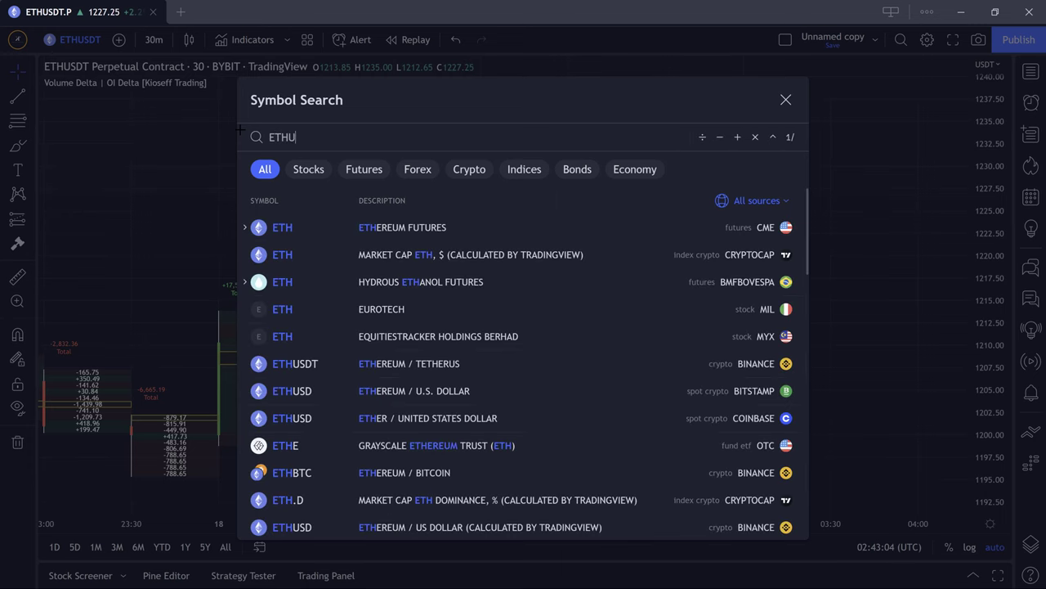
pyautogui.write('SDT')
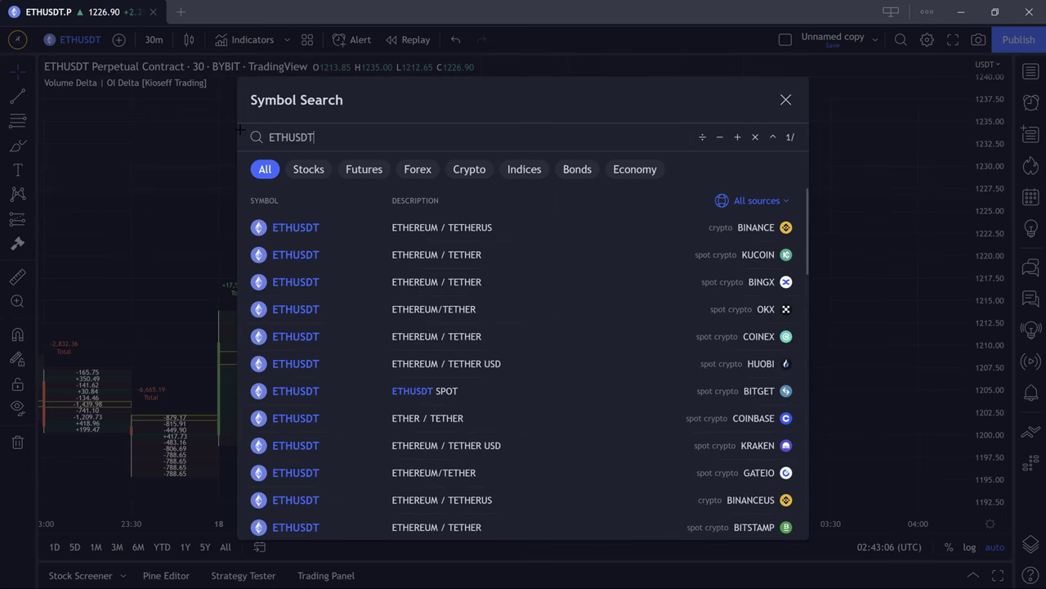
pyautogui.write('PERP')
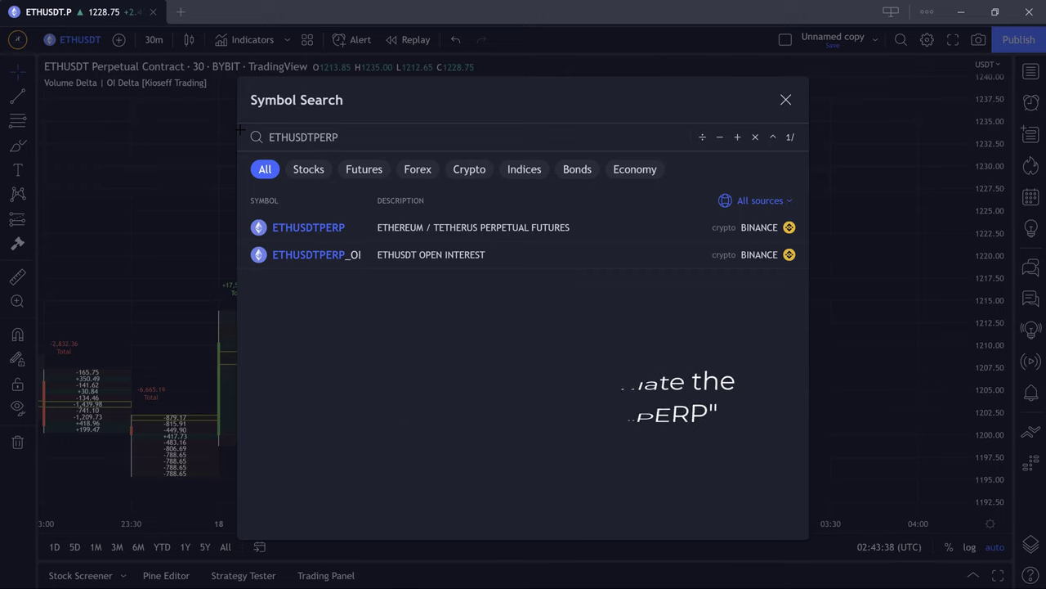
pyautogui.click(335, 222)
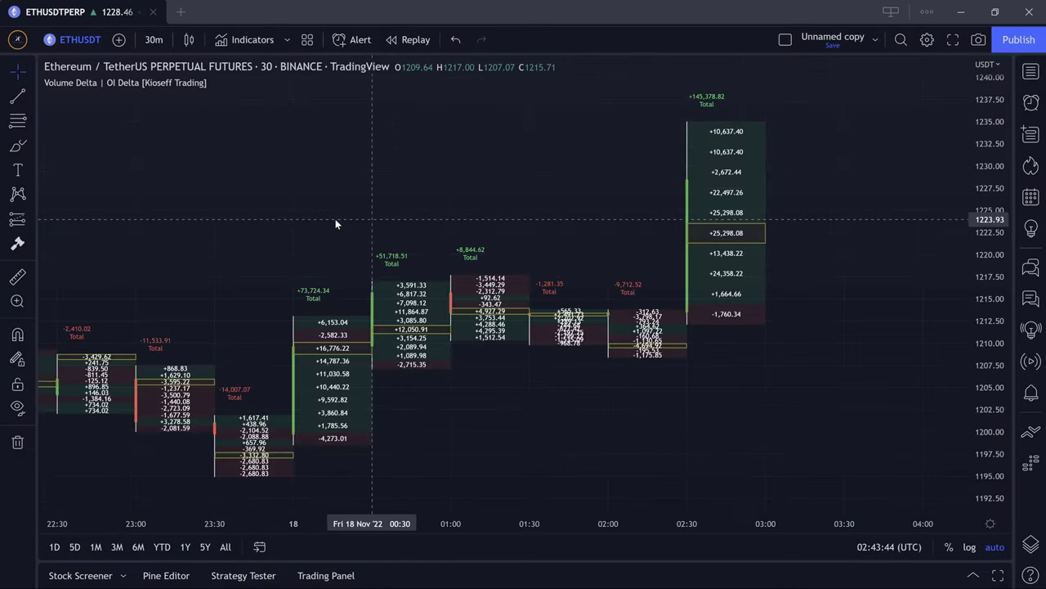
# Set the indicator's Data to OI Delta (BINANCE PERP FUTURES ONLY) and apply
pyautogui.doubleClick(344, 219)
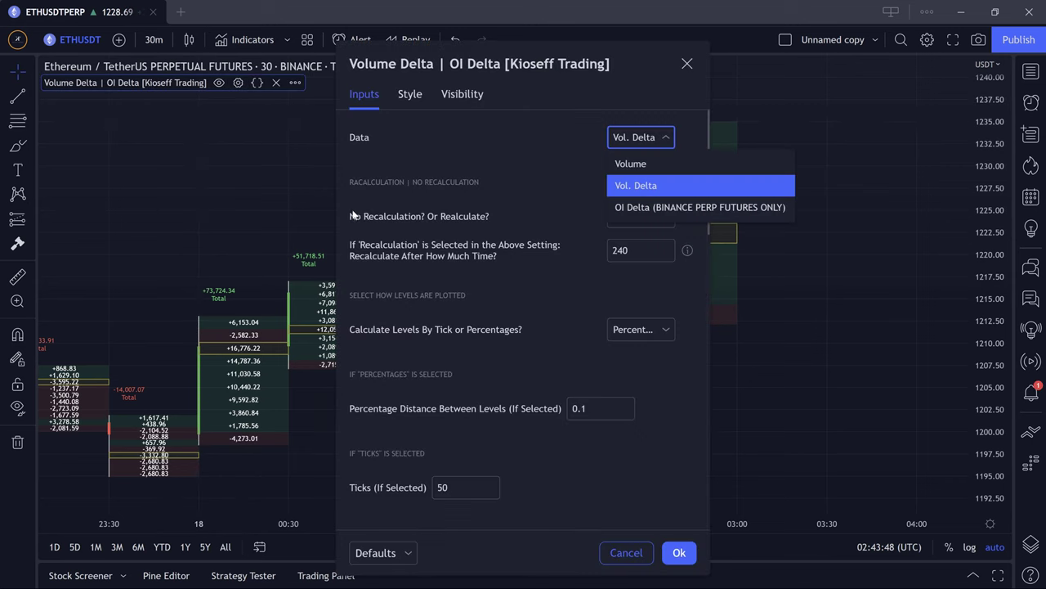
pyautogui.click(678, 206)
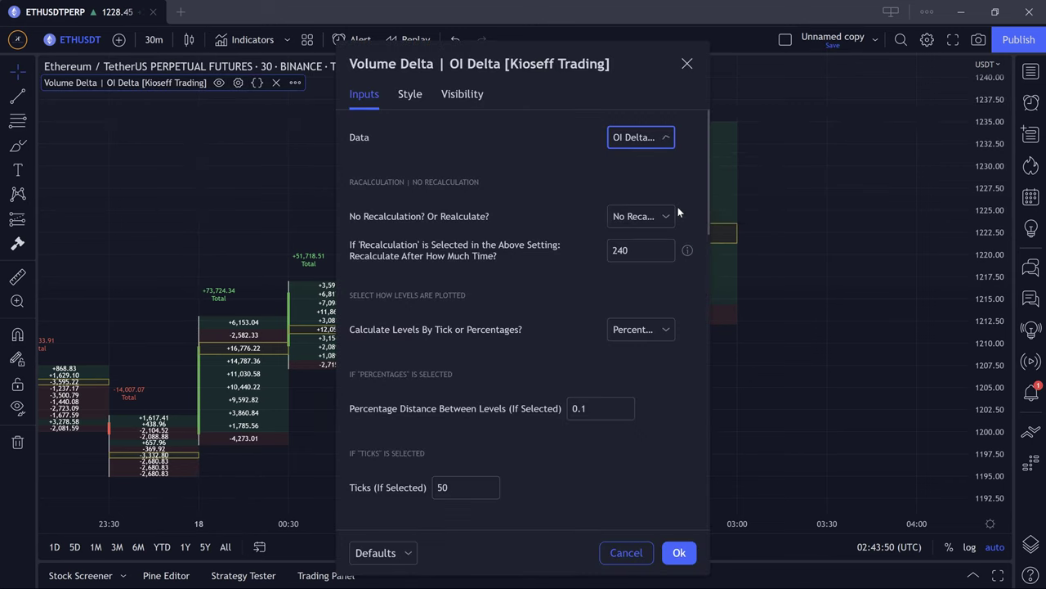
pyautogui.click(288, 228)
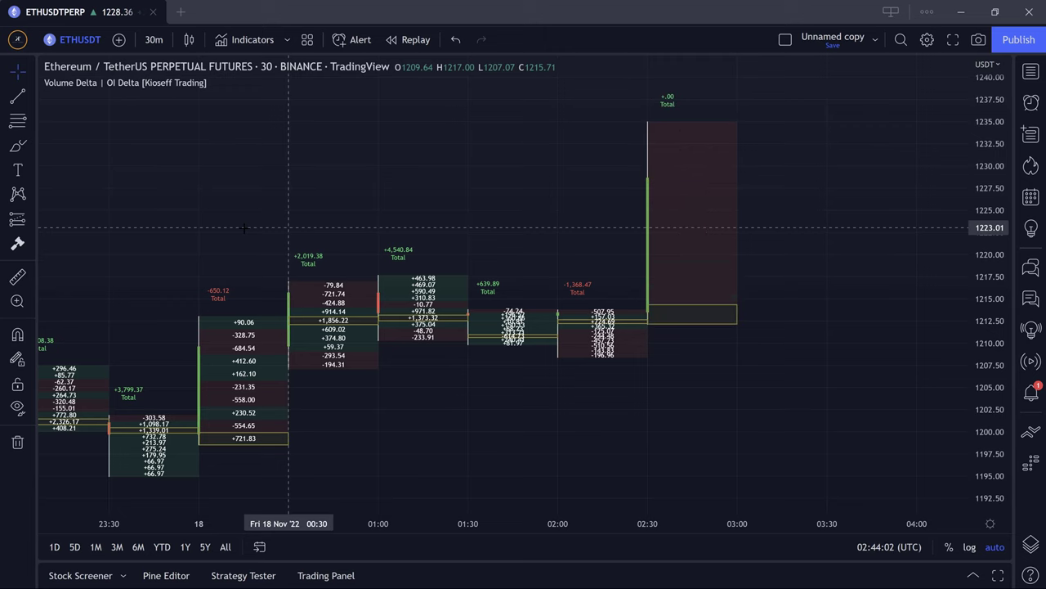
# Bring earlier candles into view and turn off the indicator's Classic Look
pyautogui.moveTo(243, 227); pyautogui.dragTo(625, 233)
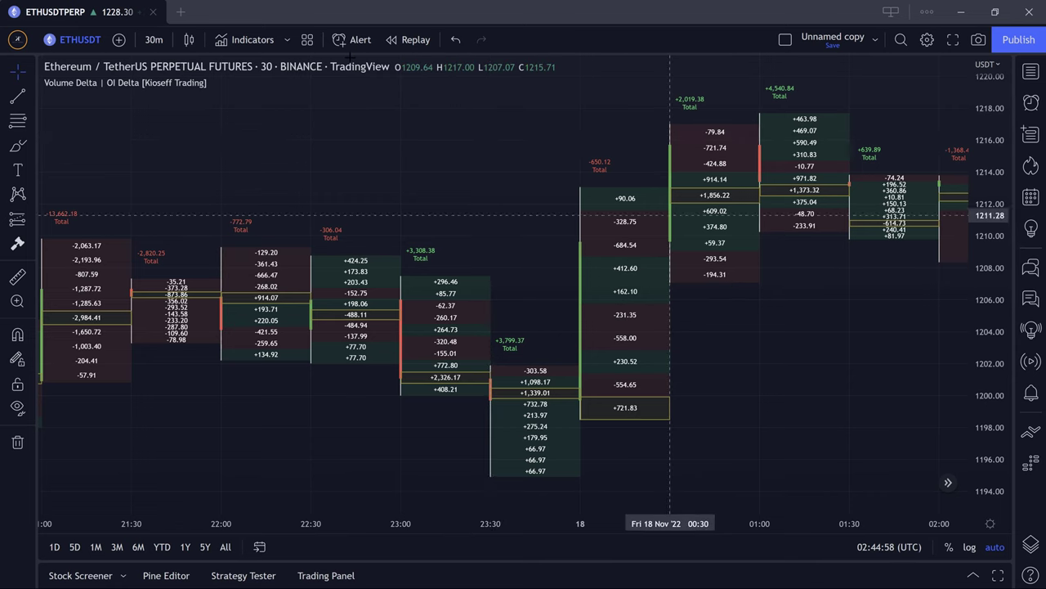
pyautogui.click(238, 83)
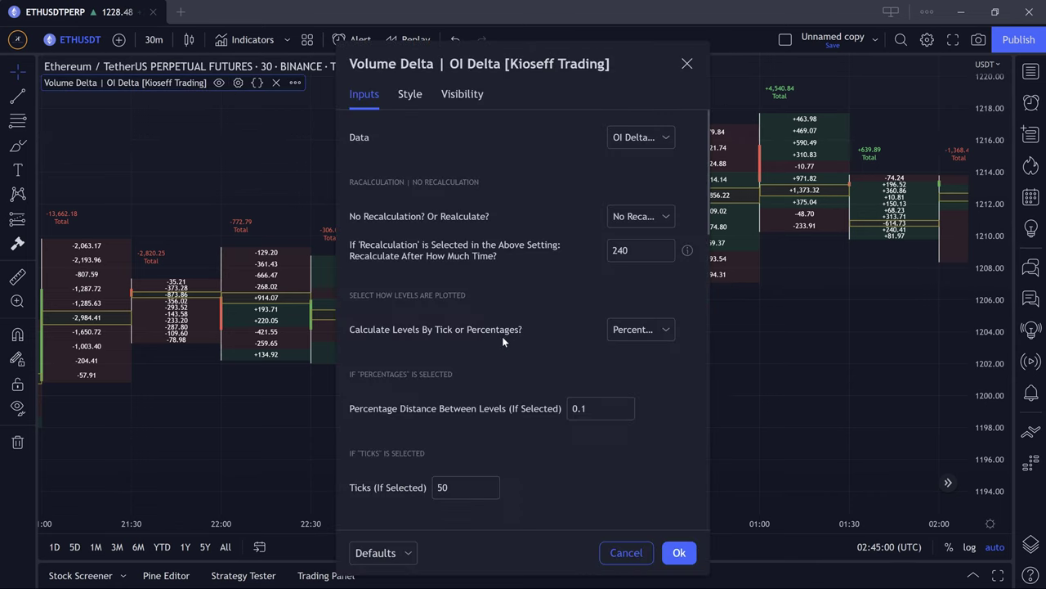
pyautogui.scroll(-3, 502, 341)
pyautogui.click(380, 386)
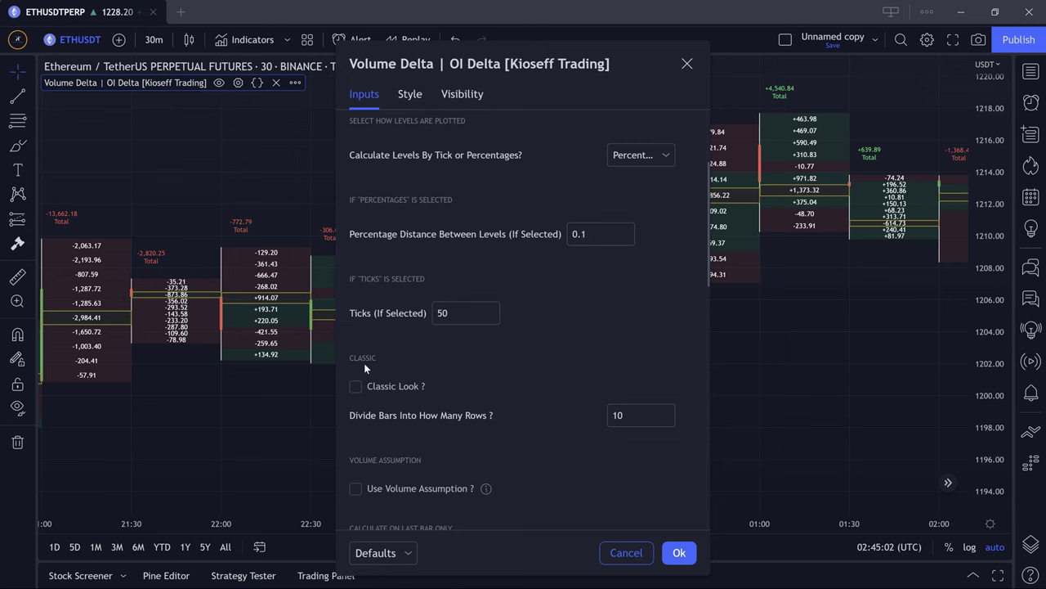
pyautogui.click(228, 136)
# Zoom out over the green OI delta heatmap and bring up, then dismiss, the indicator's menu
pyautogui.scroll(-4, 769, 207)
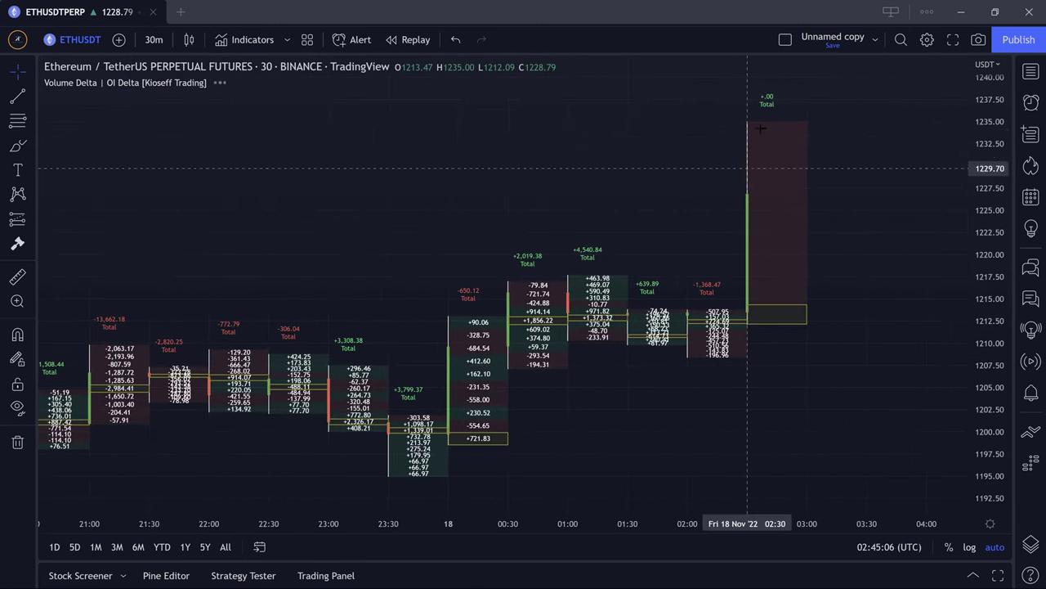
pyautogui.scroll(-3, 746, 277)
pyautogui.scroll(-3, 745, 271)
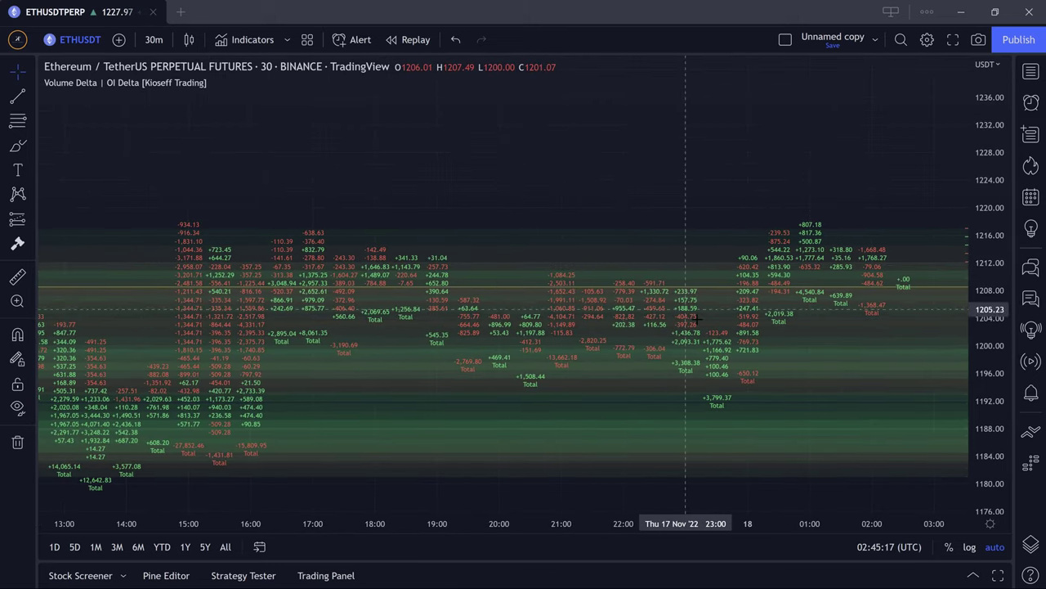
pyautogui.hscroll(3, 678, 294)
pyautogui.rightClick(697, 325)
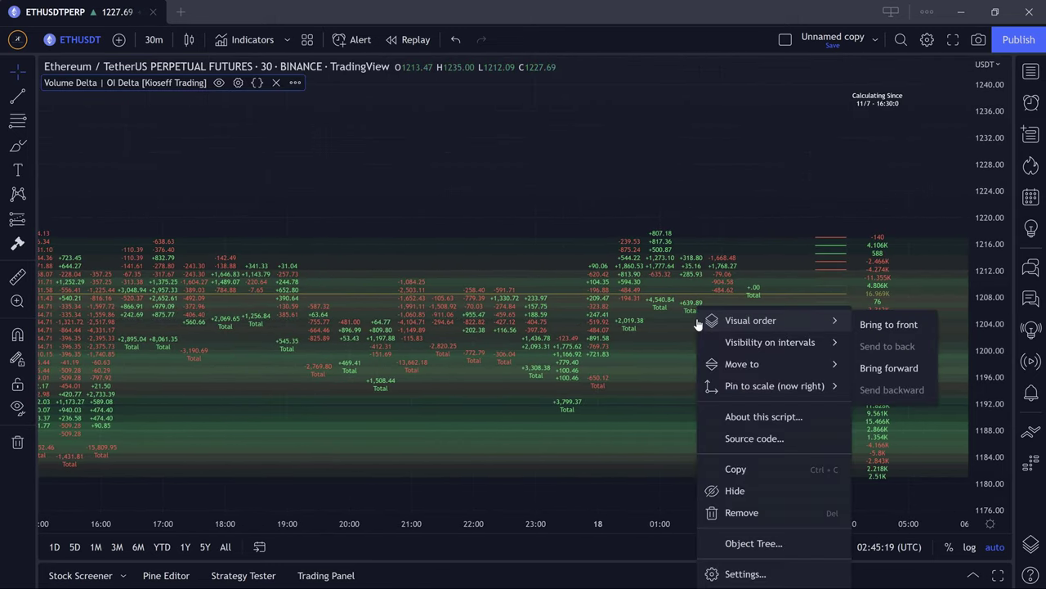
pyautogui.click(822, 243)
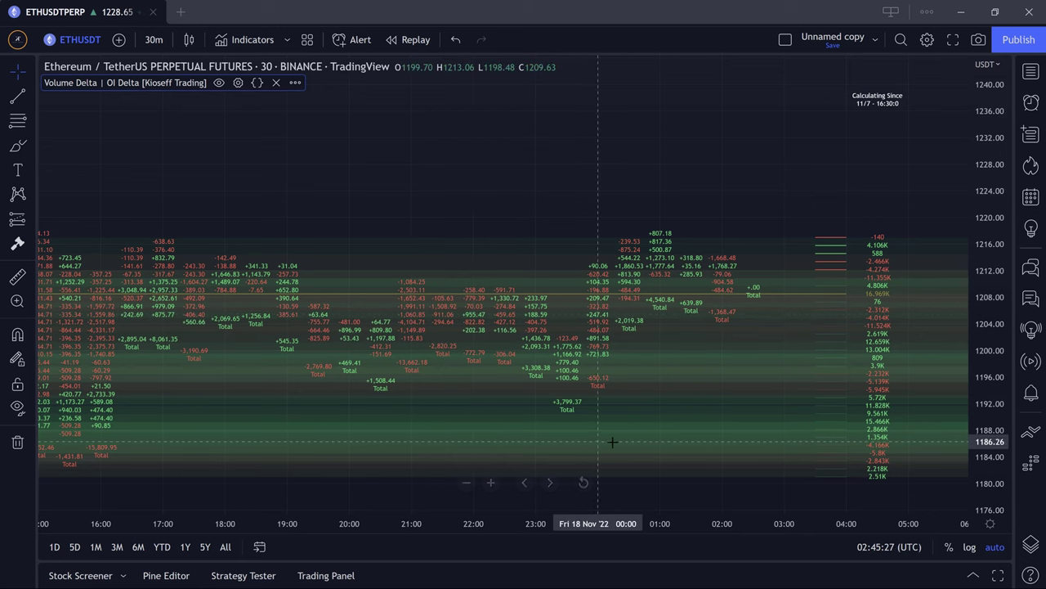
# Set the indicator's Up/Buy colour to blue and keep Down/Sell purple
pyautogui.click(238, 82)
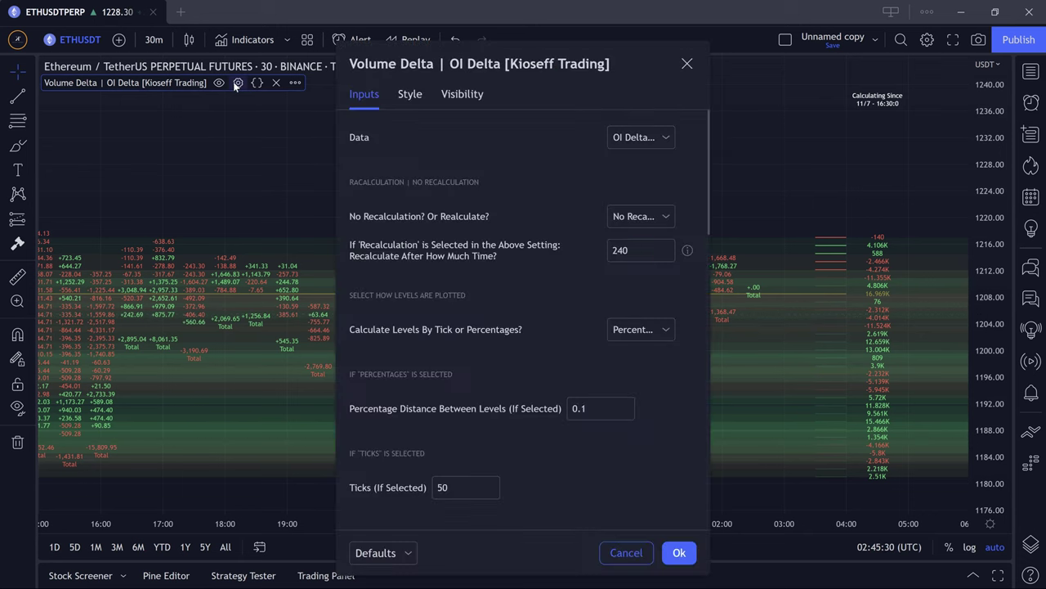
pyautogui.scroll(-10, 581, 392)
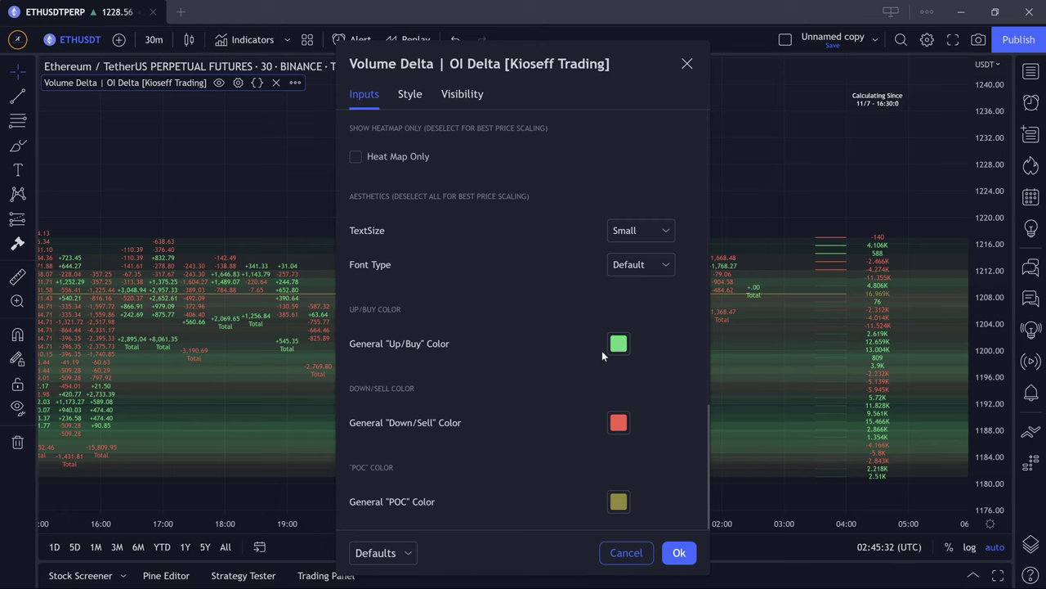
pyautogui.click(618, 343)
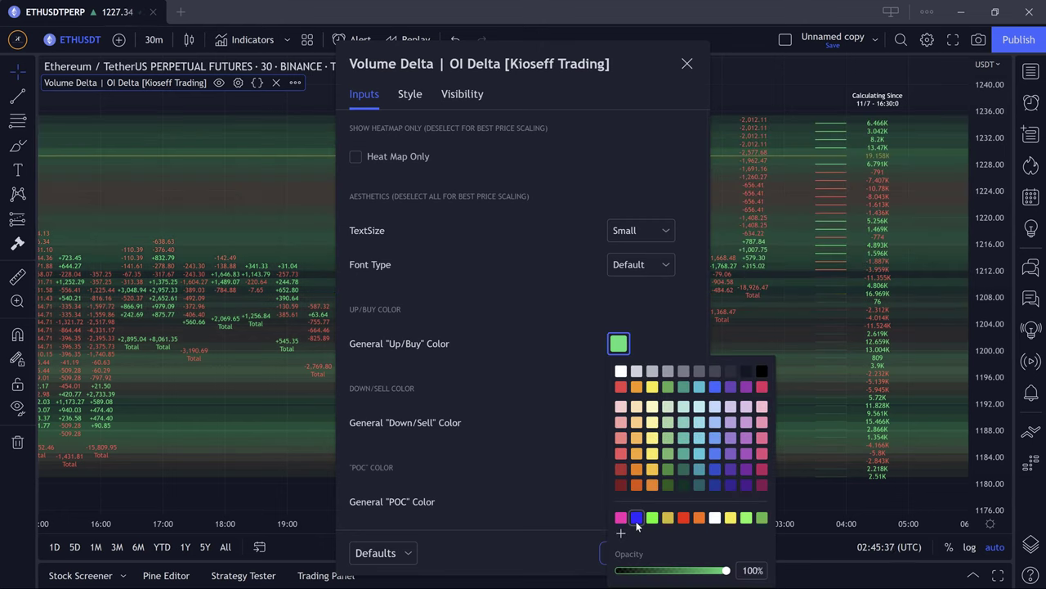
pyautogui.click(637, 517)
pyautogui.click(533, 421)
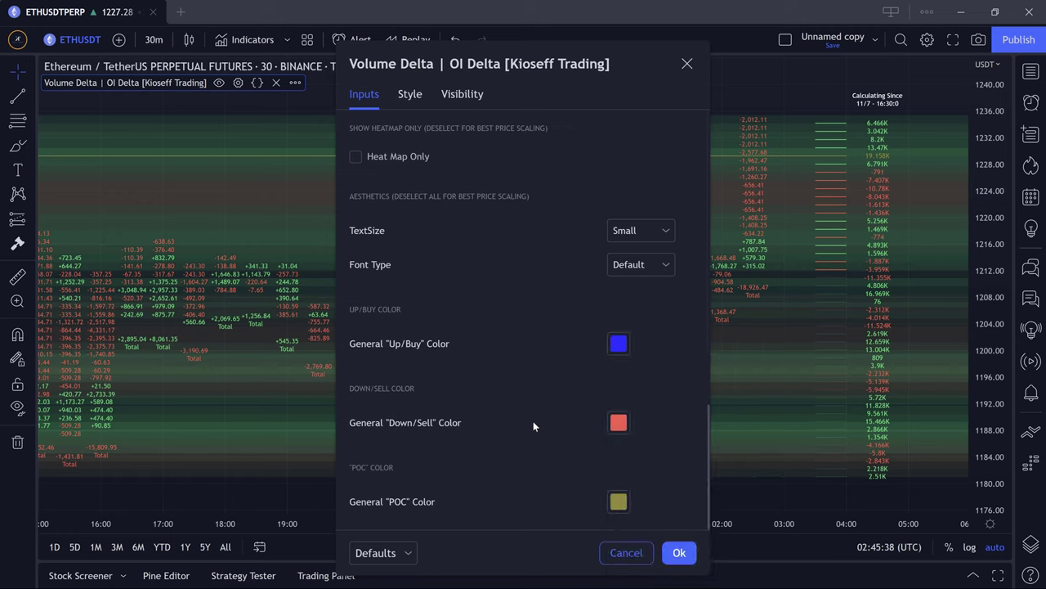
pyautogui.click(619, 421)
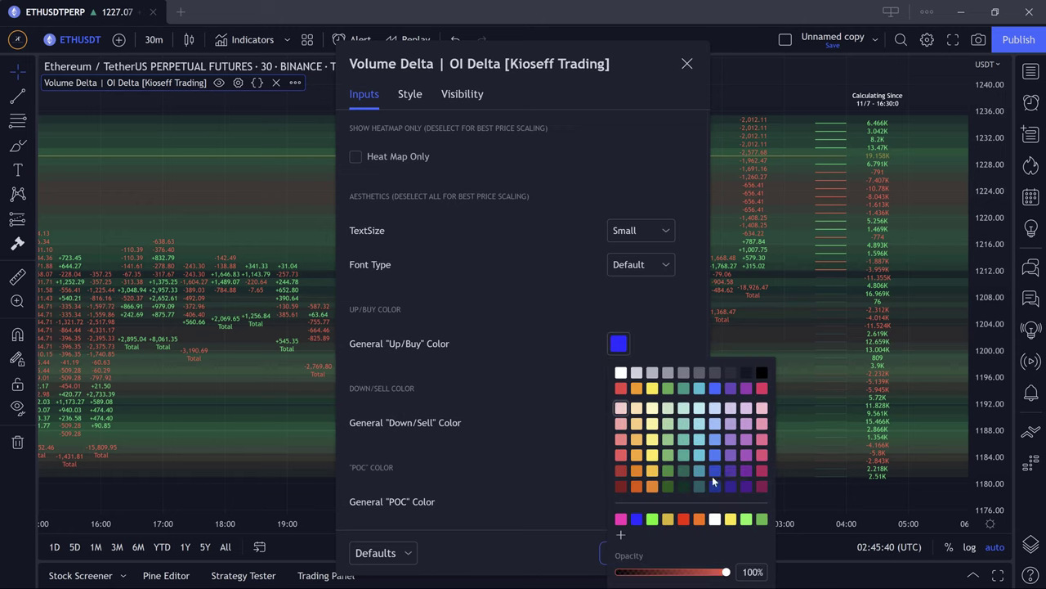
pyautogui.click(238, 83)
# Enable Show Label Color Outline for neon value labels and apply the new colours
pyautogui.scroll(-5, 455, 309)
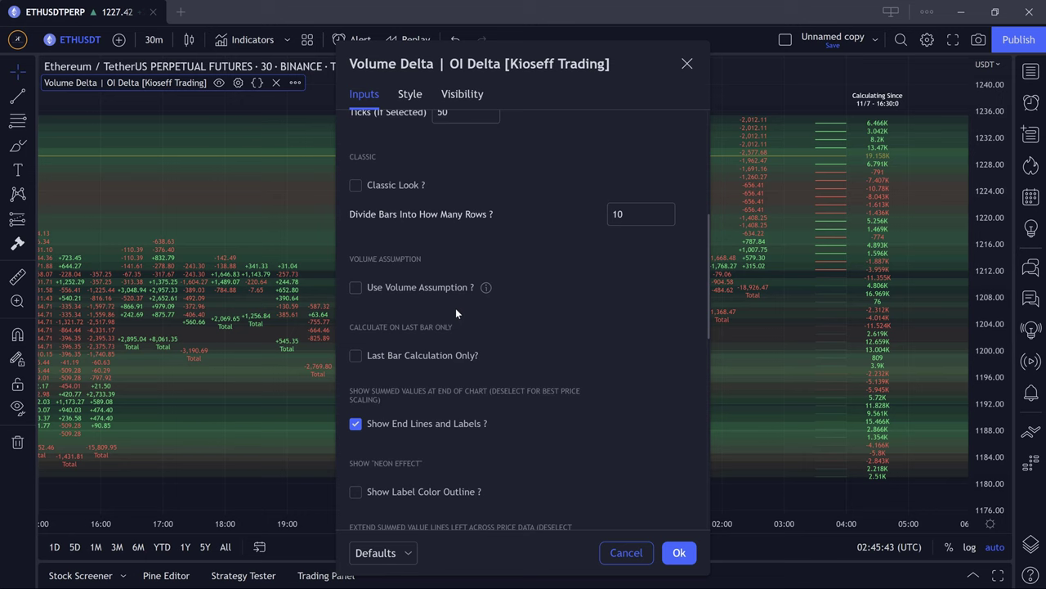
pyautogui.scroll(-2, 455, 308)
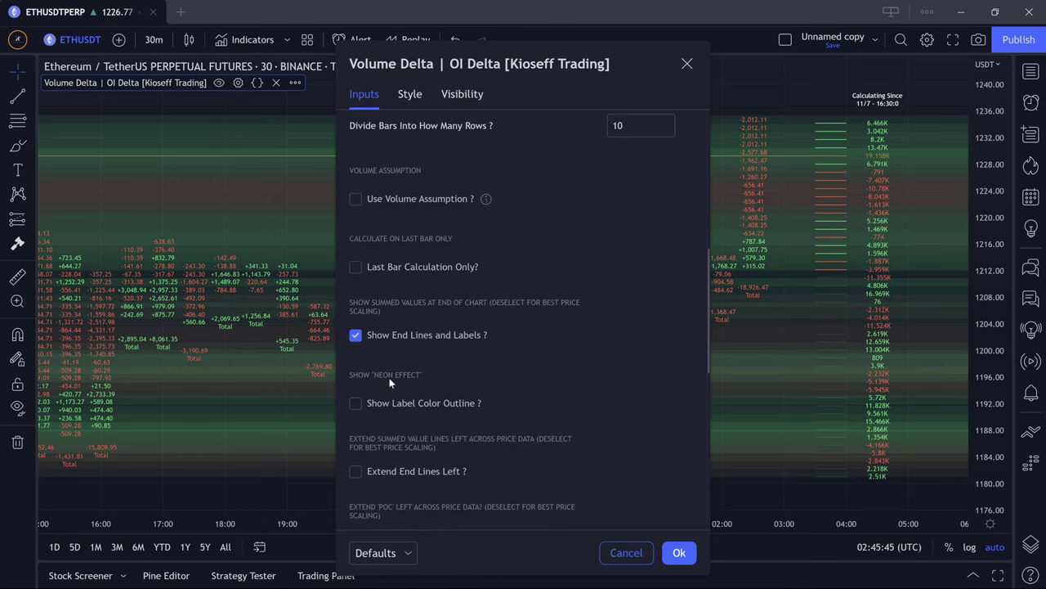
pyautogui.scroll(-1, 390, 372)
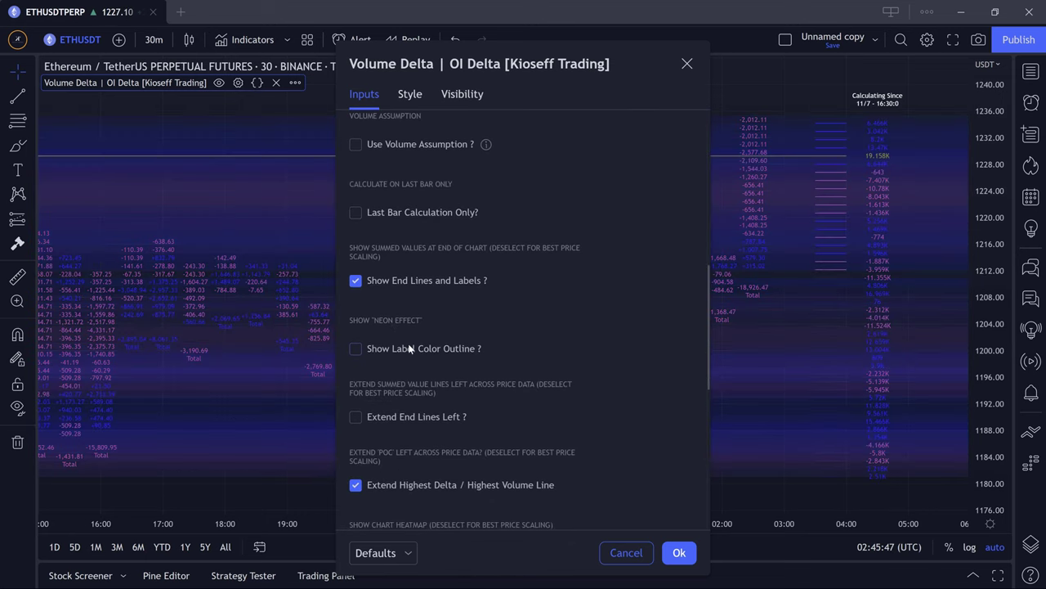
pyautogui.click(398, 348)
pyautogui.click(398, 348)
pyautogui.click(357, 348)
pyautogui.click(253, 232)
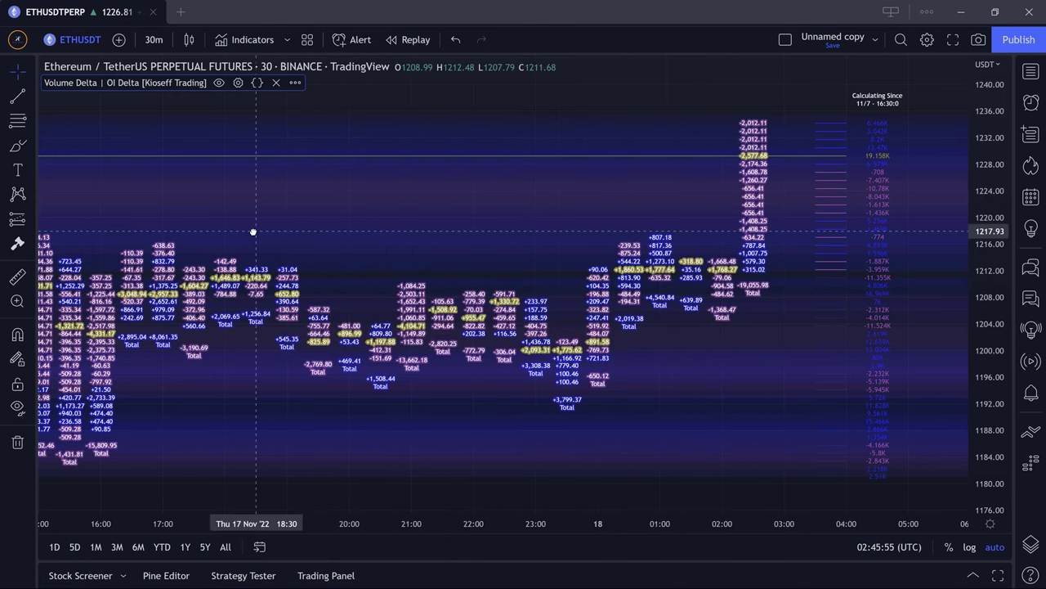
pyautogui.scroll(-3, 254, 233)
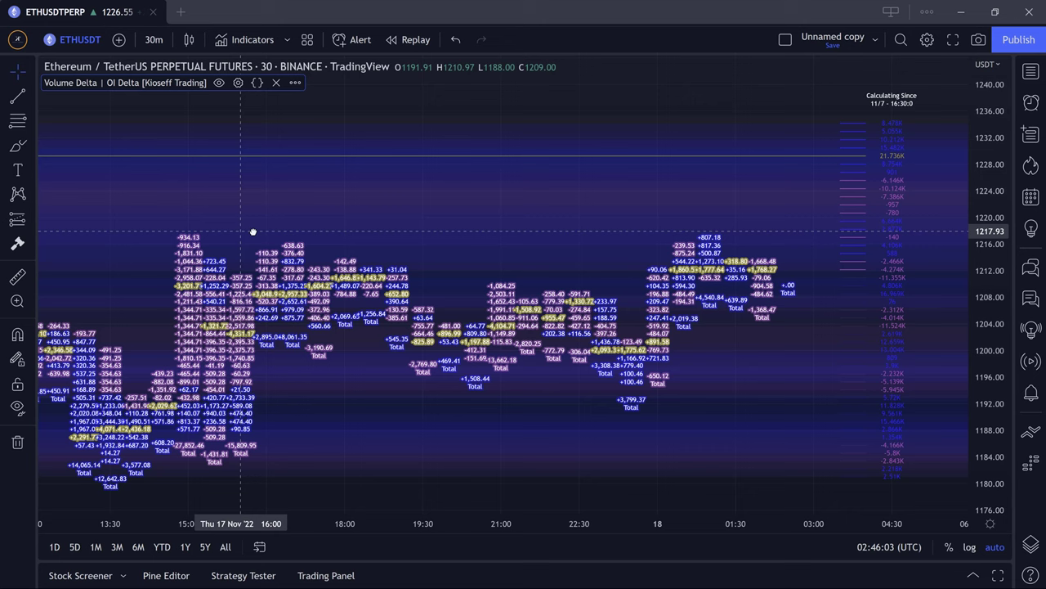
# Enable Heat Map Only in the indicator settings
pyautogui.doubleClick(253, 232)
pyautogui.scroll(-10, 537, 431)
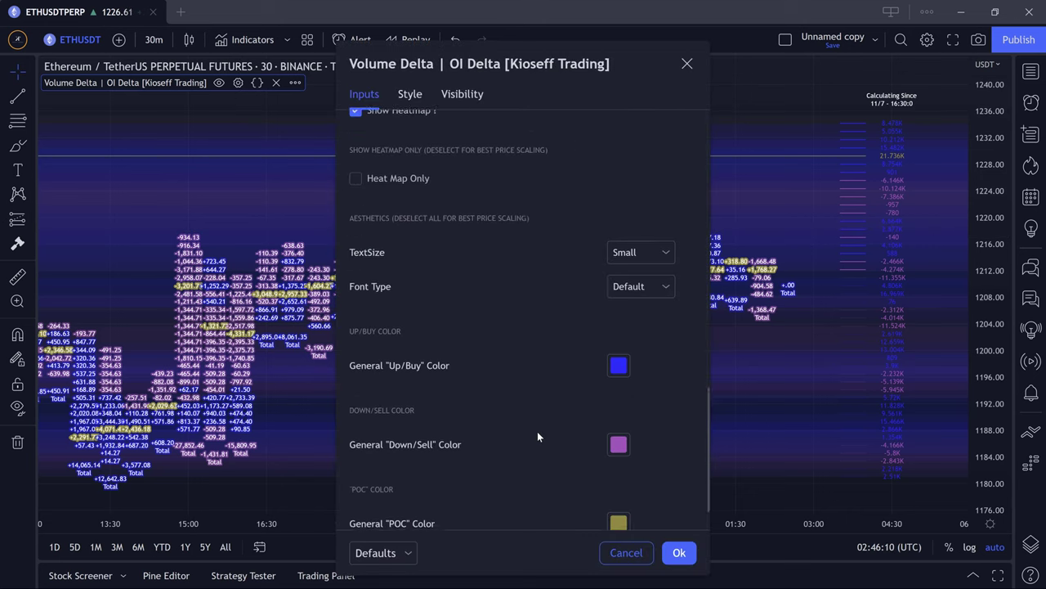
pyautogui.scroll(3, 537, 431)
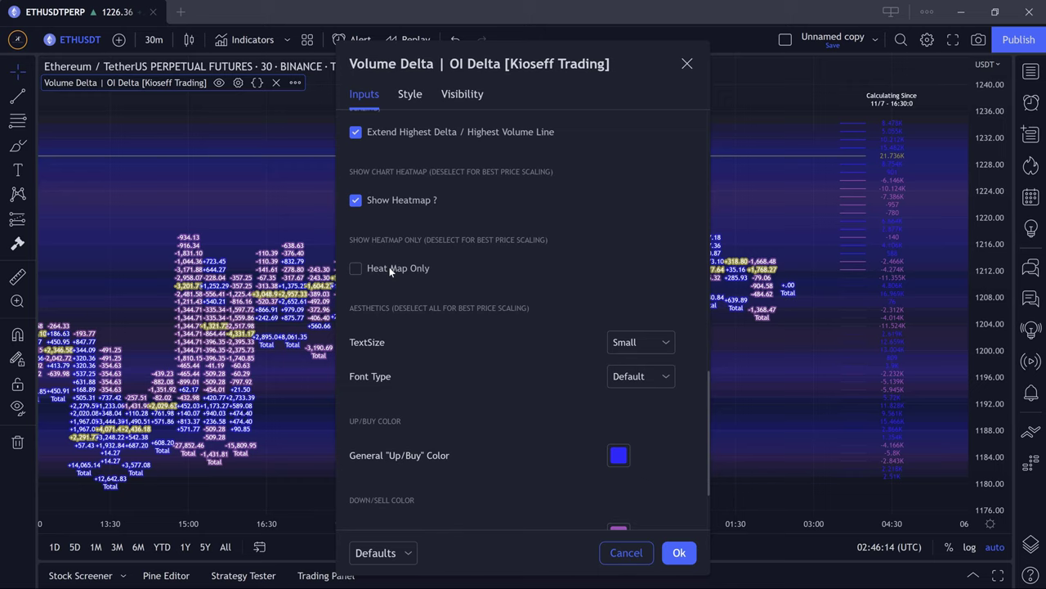
pyautogui.click(389, 268)
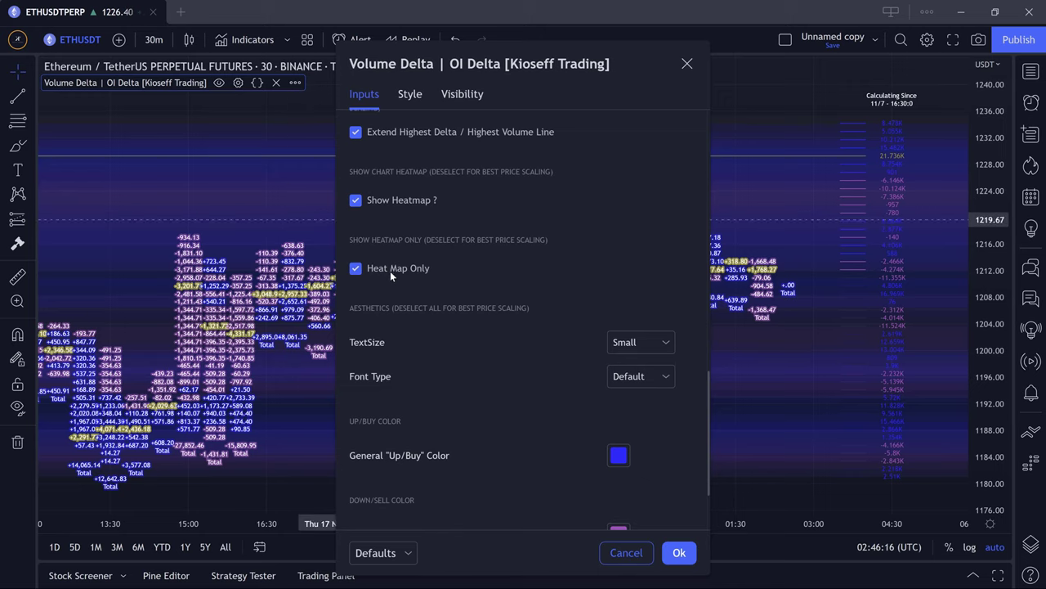
pyautogui.click(222, 153)
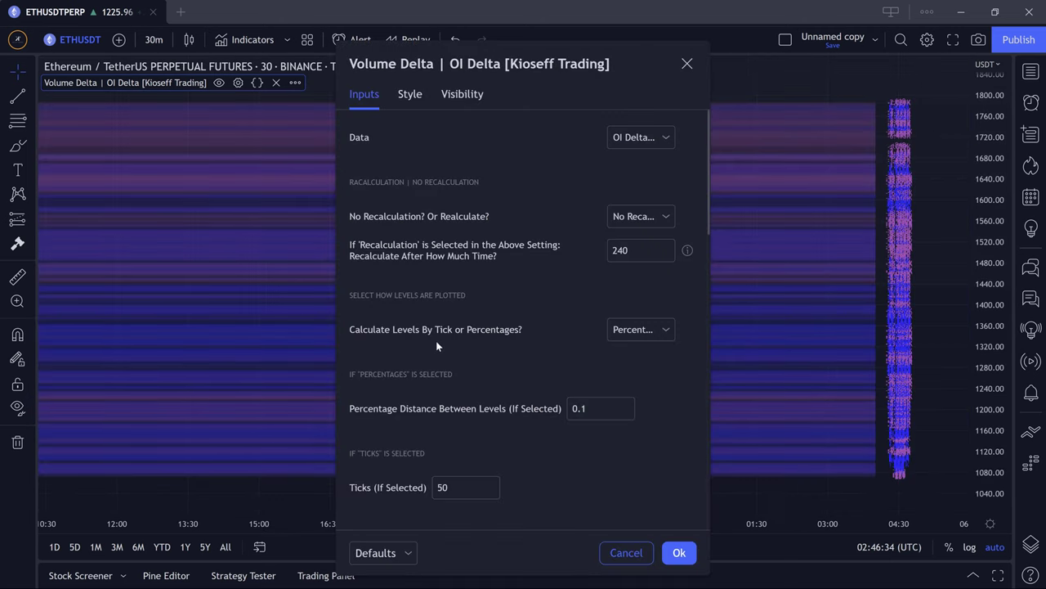
# Change Percentage Distance Between Levels from 0.1 to 0.5
pyautogui.scroll(-2, 436, 340)
pyautogui.click(596, 338)
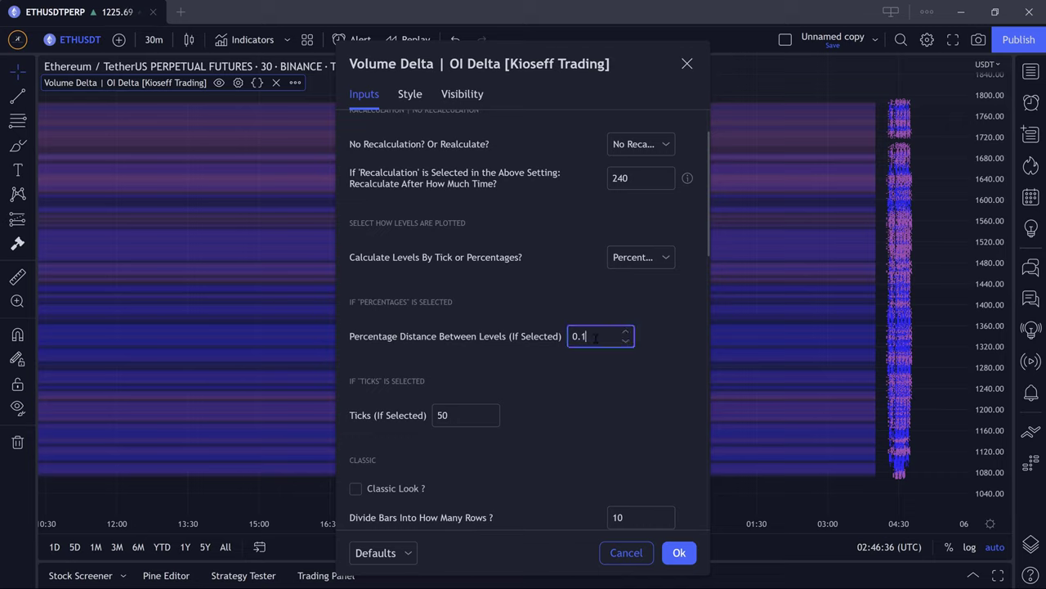
pyautogui.press('BackSpace')
pyautogui.write('5')
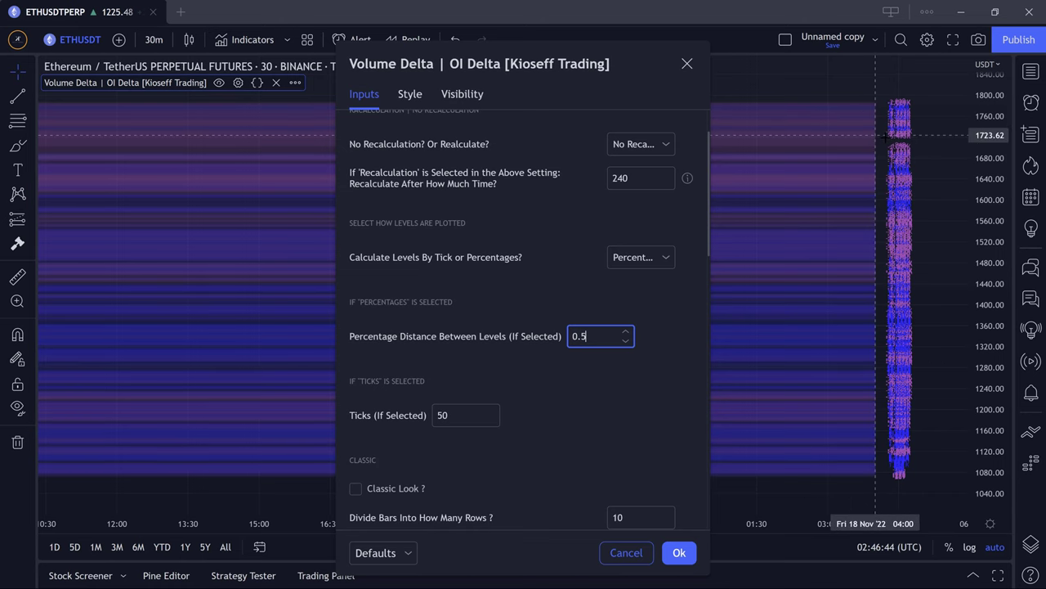
pyautogui.press('Return')
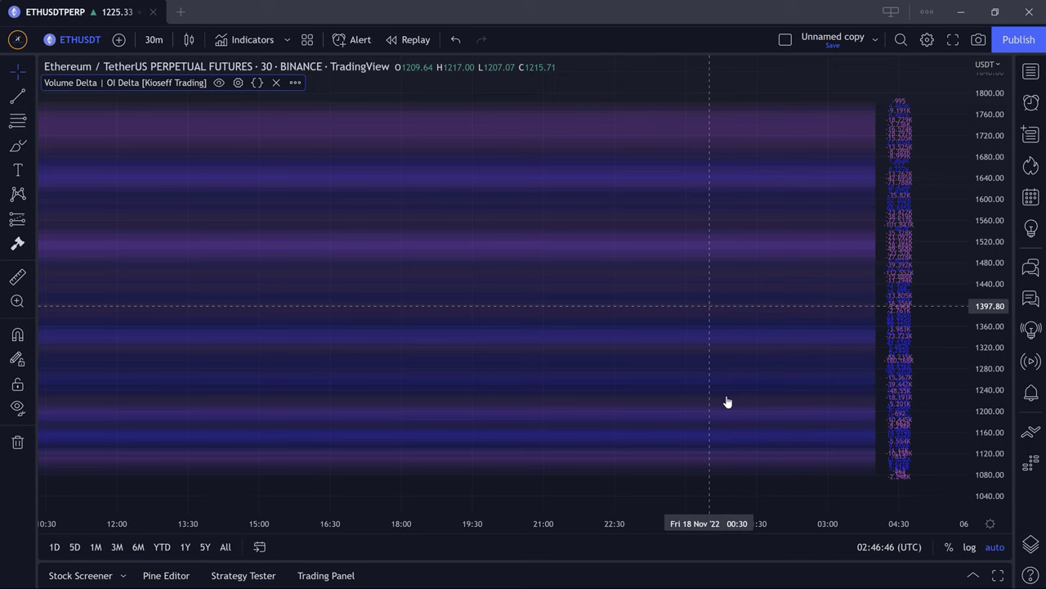
pyautogui.scroll(-2, 201, 320)
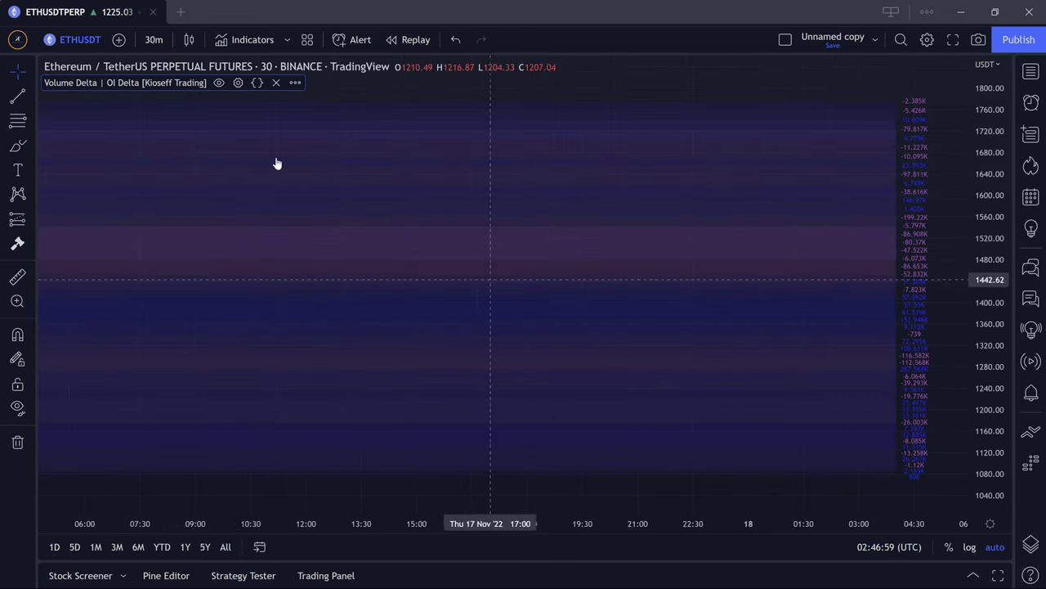
# Set the indicator's Data source to Volume and close the settings
pyautogui.click(237, 82)
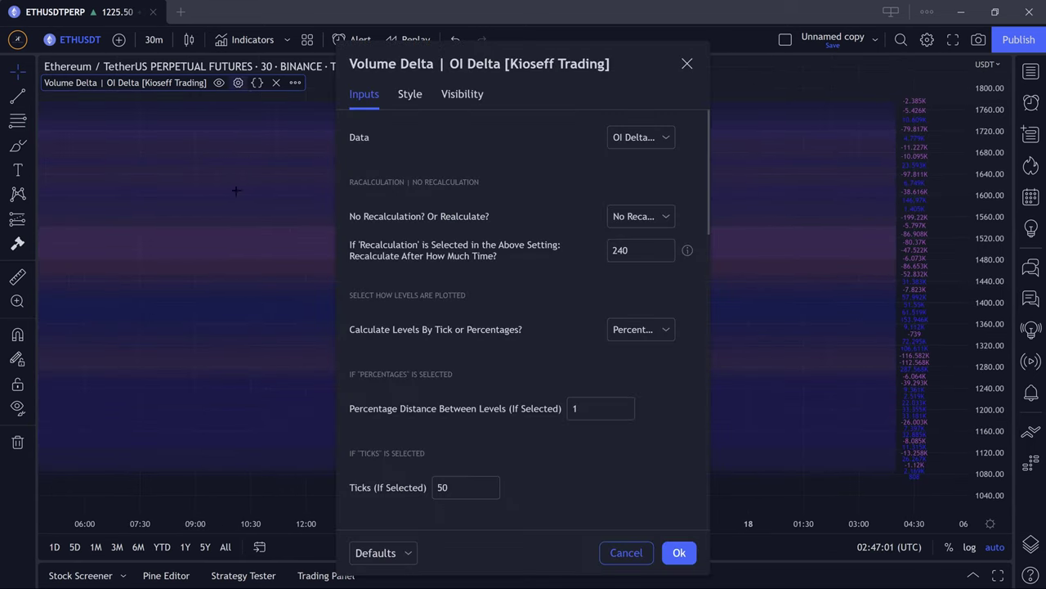
pyautogui.click(640, 132)
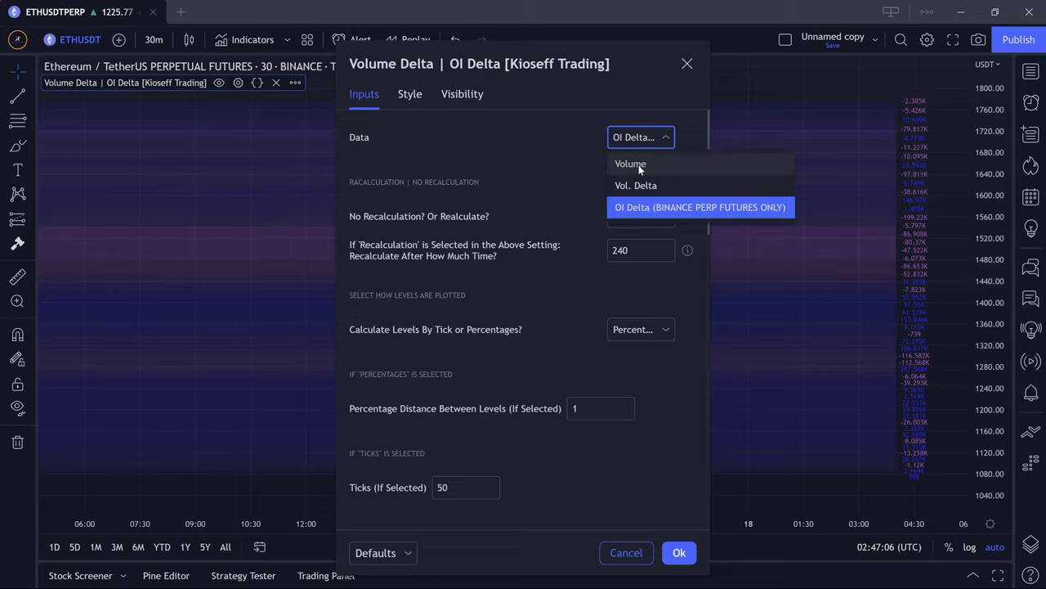
pyautogui.click(639, 167)
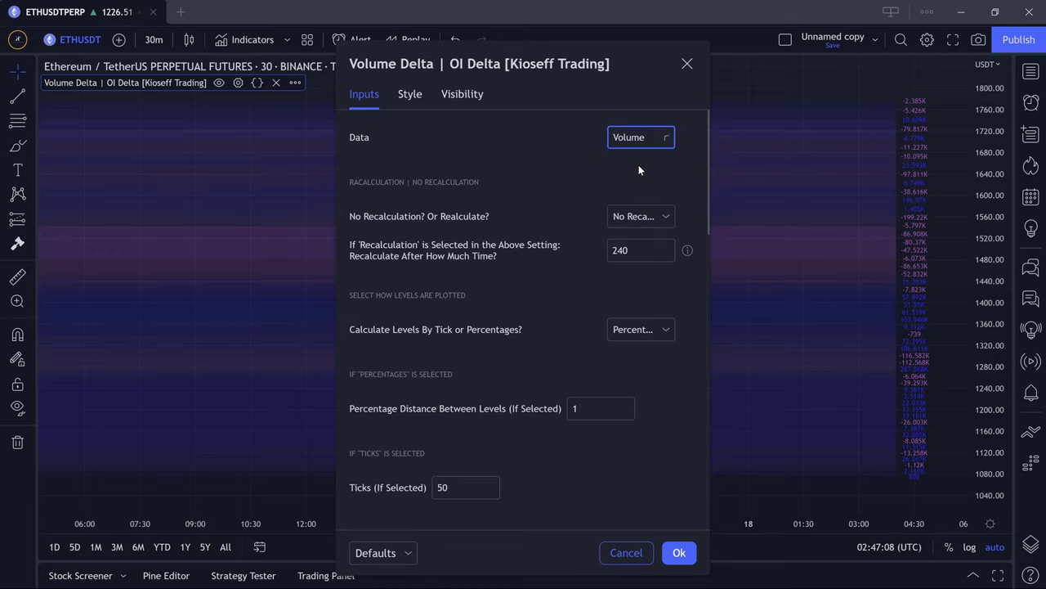
pyautogui.click(303, 139)
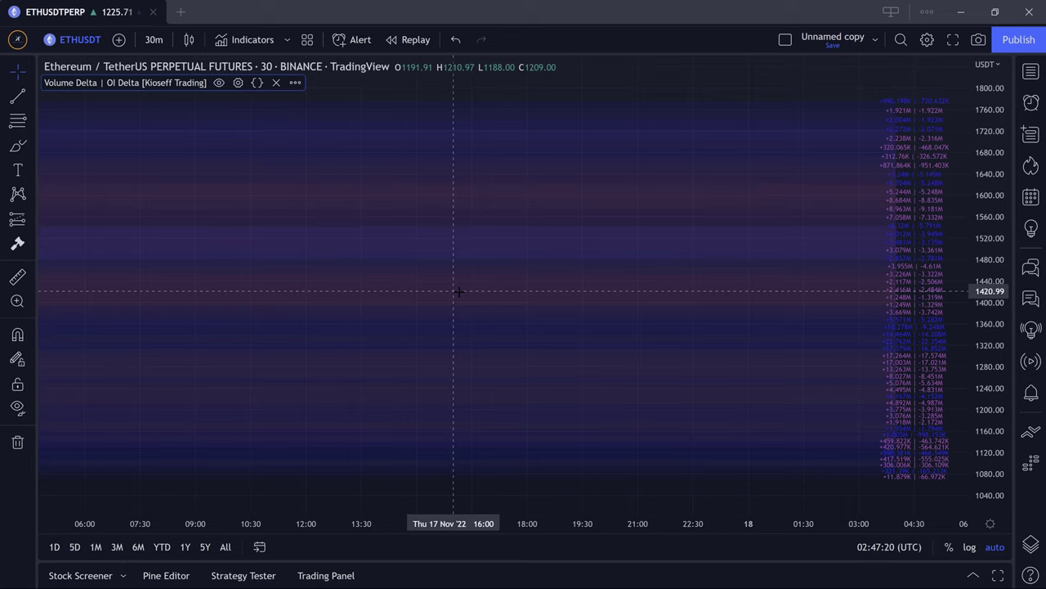
# Zoom in on the most recent bars to see the paired buy | sell volume labels
pyautogui.scroll(2, 459, 291)
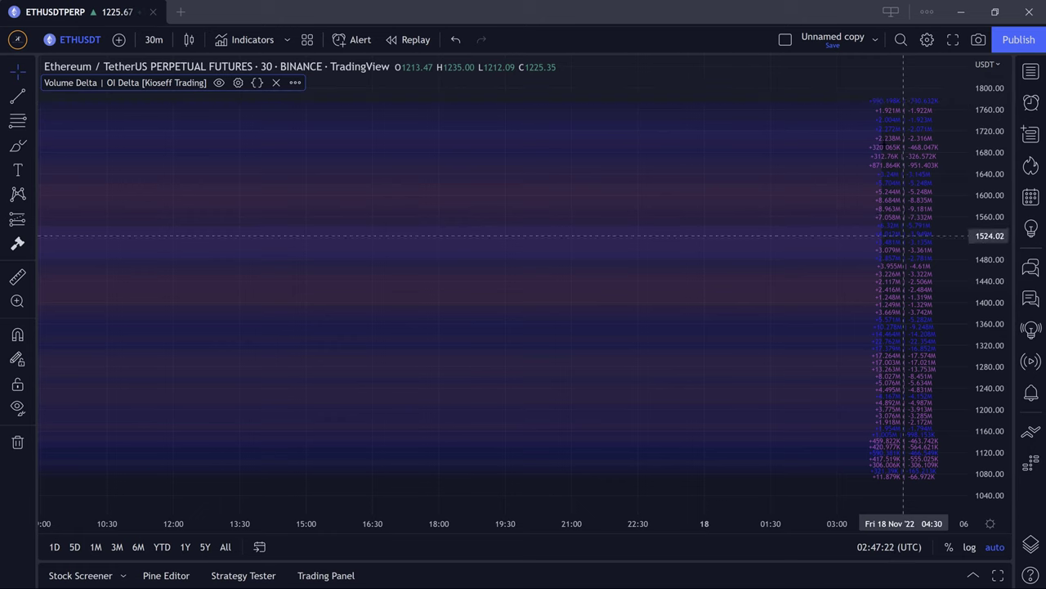